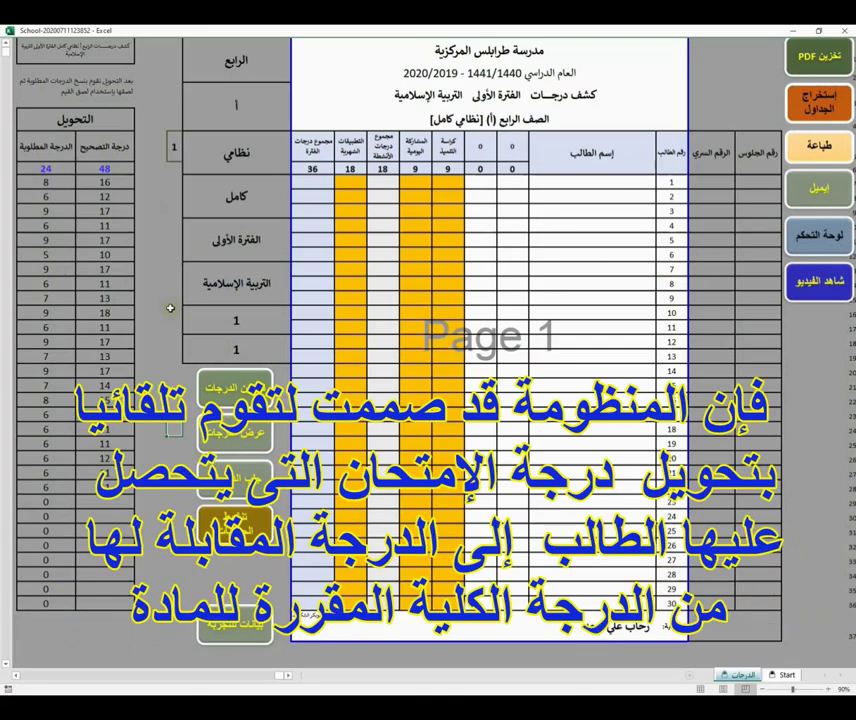
Set the class level to sixth grade and the study system to home study (منازل).
{"action": "left_click", "coordinate": [245, 60]}
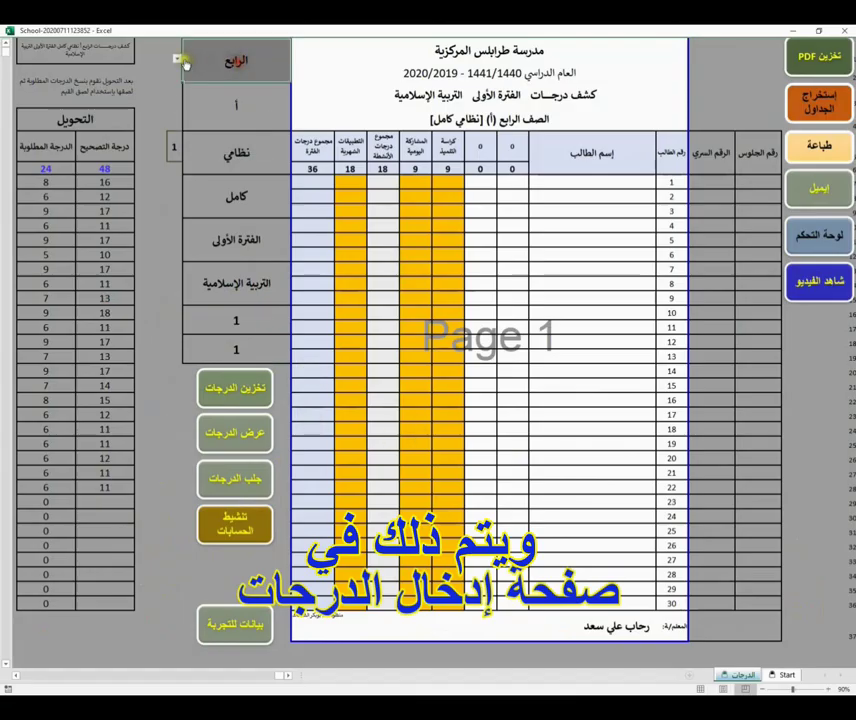
{"action": "left_click", "coordinate": [177, 58]}
{"action": "left_click", "coordinate": [230, 100]}
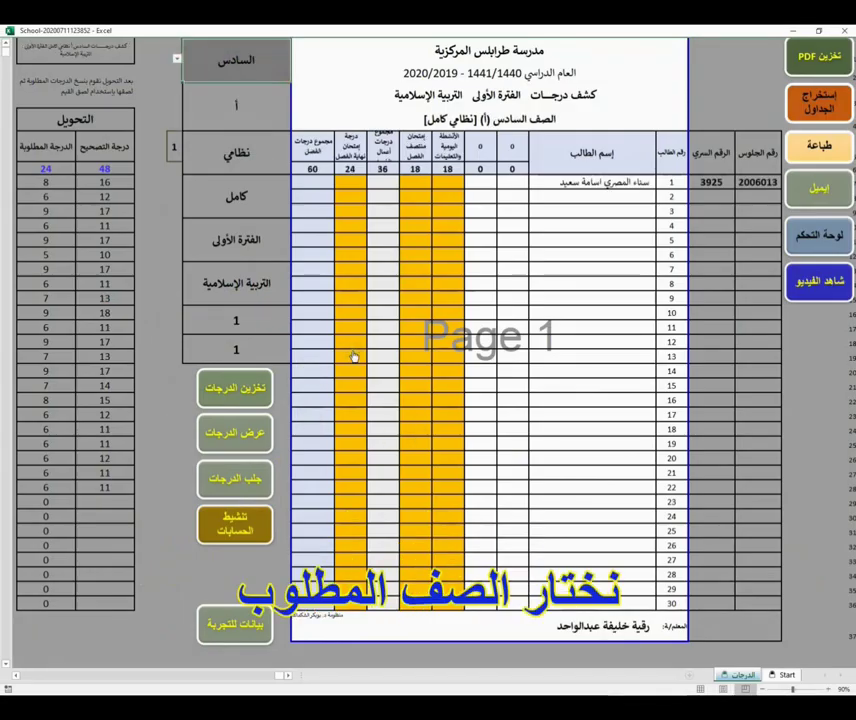
{"action": "left_click", "coordinate": [236, 153]}
{"action": "left_click", "coordinate": [177, 155]}
{"action": "left_click", "coordinate": [215, 225]}
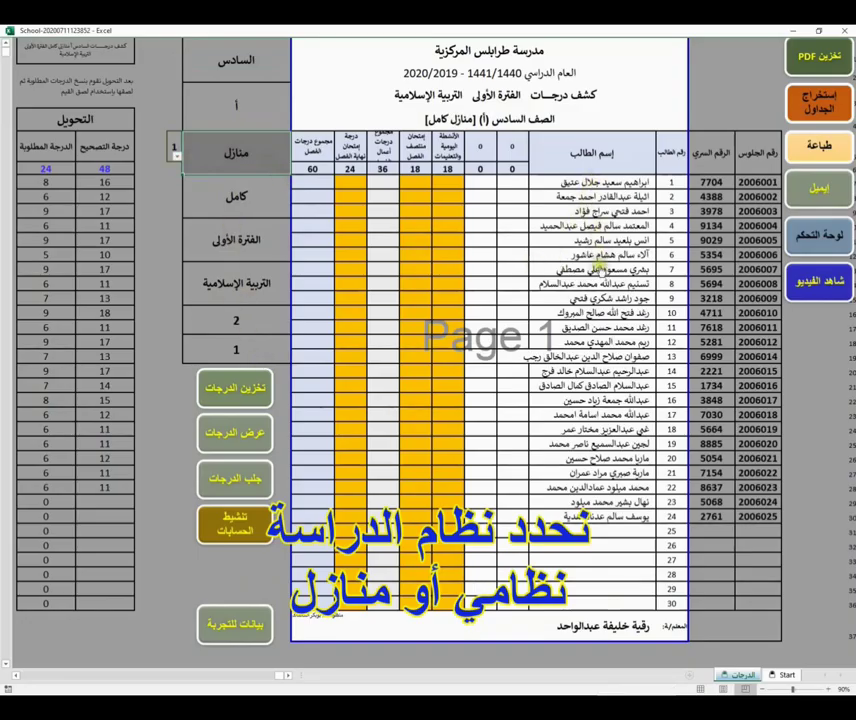
Enter exam grades 24, 12, 15 and 23 for the first four students.
{"action": "left_click", "coordinate": [356, 183]}
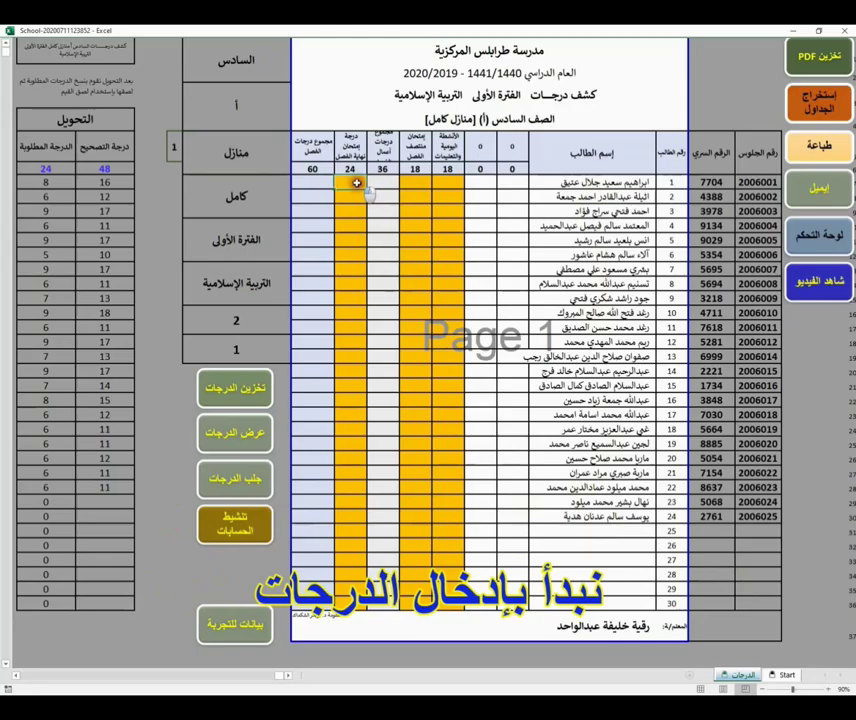
{"action": "type", "text": "24"}
{"action": "key", "text": "Return"}
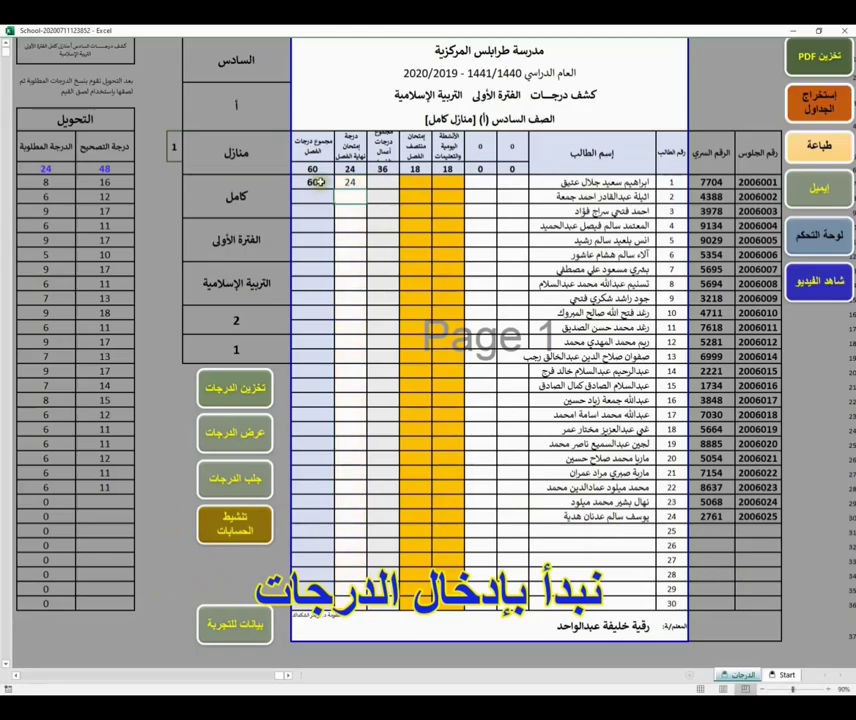
{"action": "type", "text": "2"}
{"action": "key", "text": "Return"}
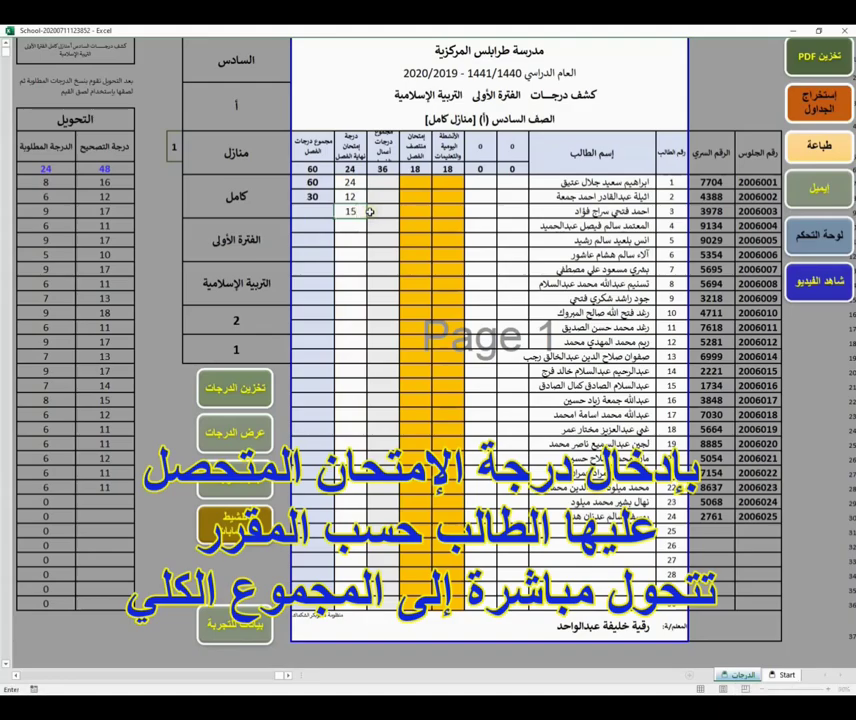
{"action": "key", "text": "Return"}
{"action": "type", "text": "23"}
{"action": "key", "text": "Return"}
Enter the remaining students' exam grades: 22, 24, 30, 12, 18, 22, 21, 20, 18, and so on.
{"action": "type", "text": "22"}
{"action": "key", "text": "Return"}
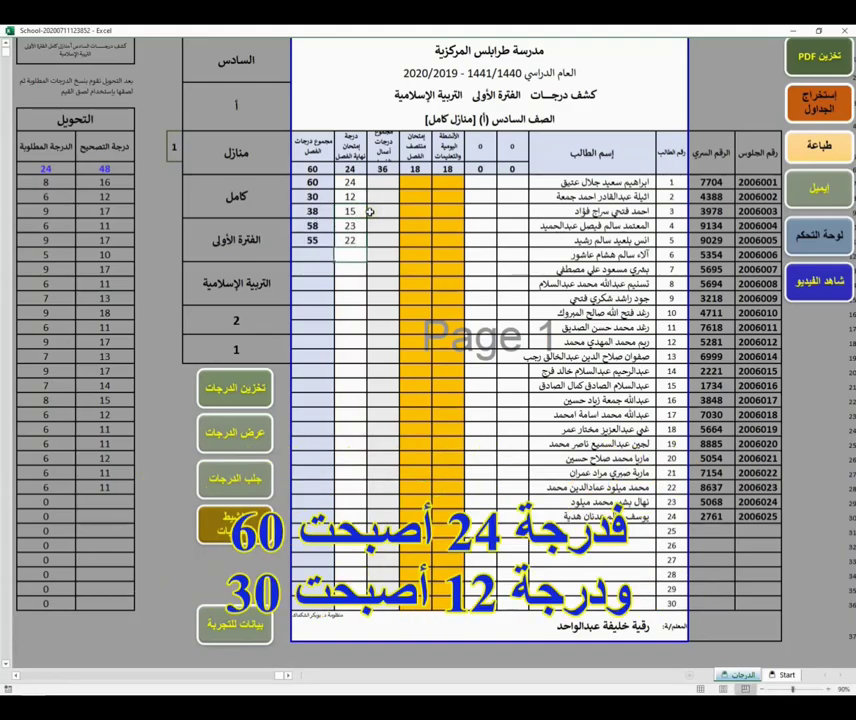
{"action": "type", "text": "24"}
{"action": "key", "text": "Return"}
{"action": "type", "text": "30"}
{"action": "key", "text": "Return"}
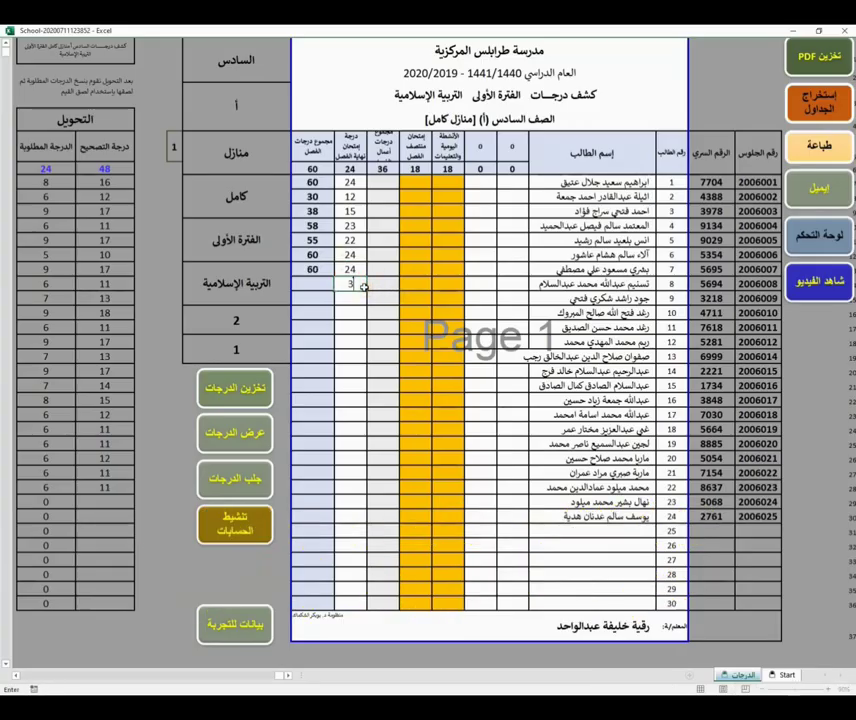
{"action": "type", "text": "12 18 22 21 "}
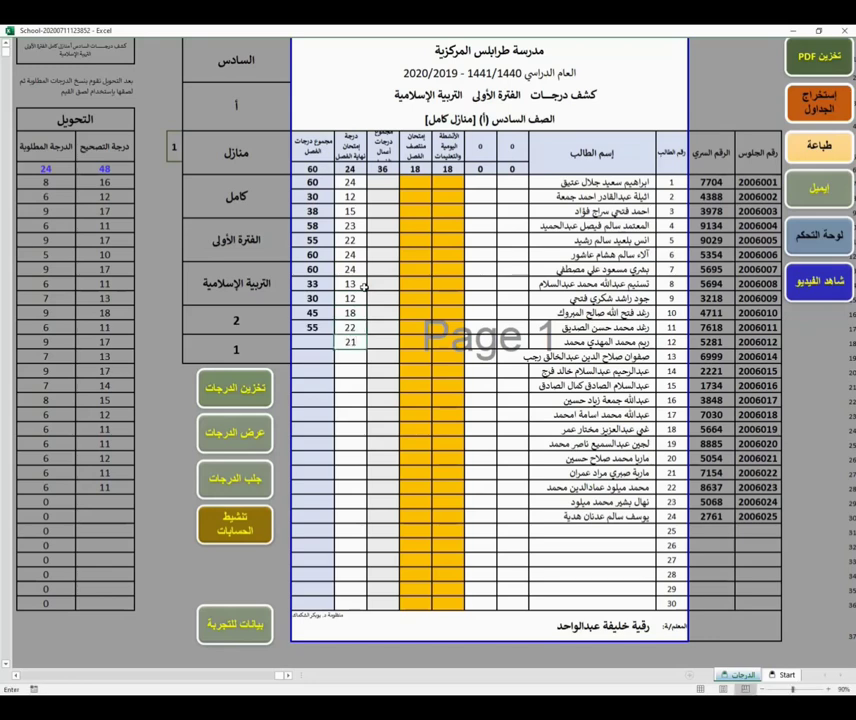
{"action": "type", "text": "20 18"}
{"action": "key", "text": "Return"}
{"action": "type", "text": "22"}
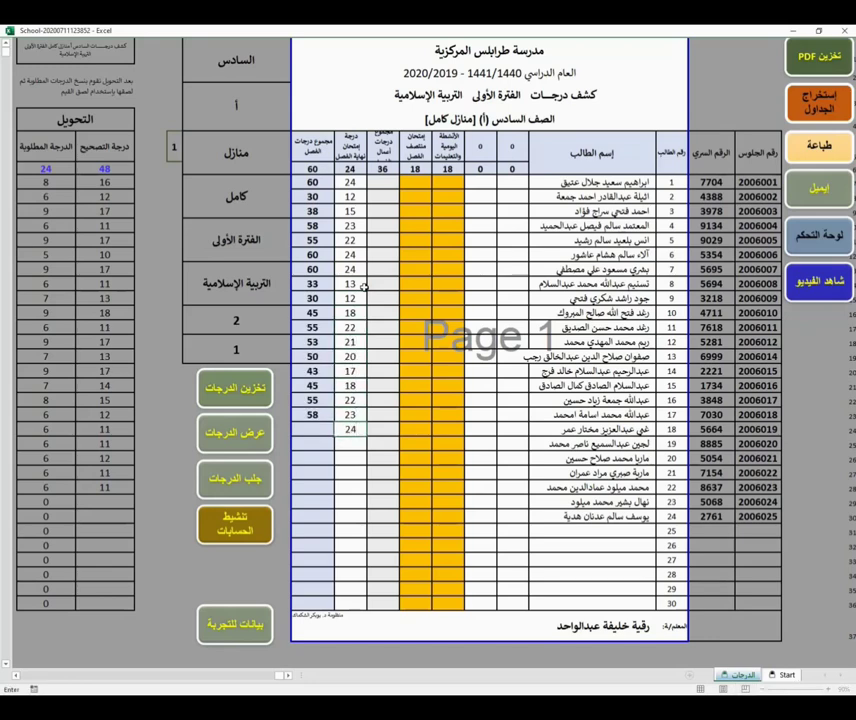
{"action": "type", "text": " 24 21 20 20 18"}
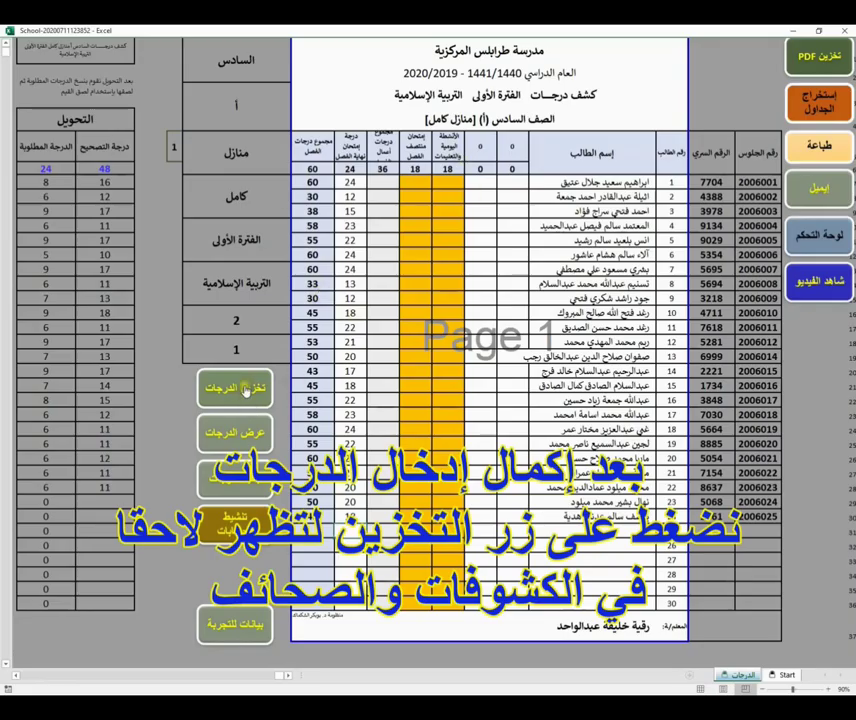
Store the entered grades and set the term to the first semester.
{"action": "left_click", "coordinate": [245, 390]}
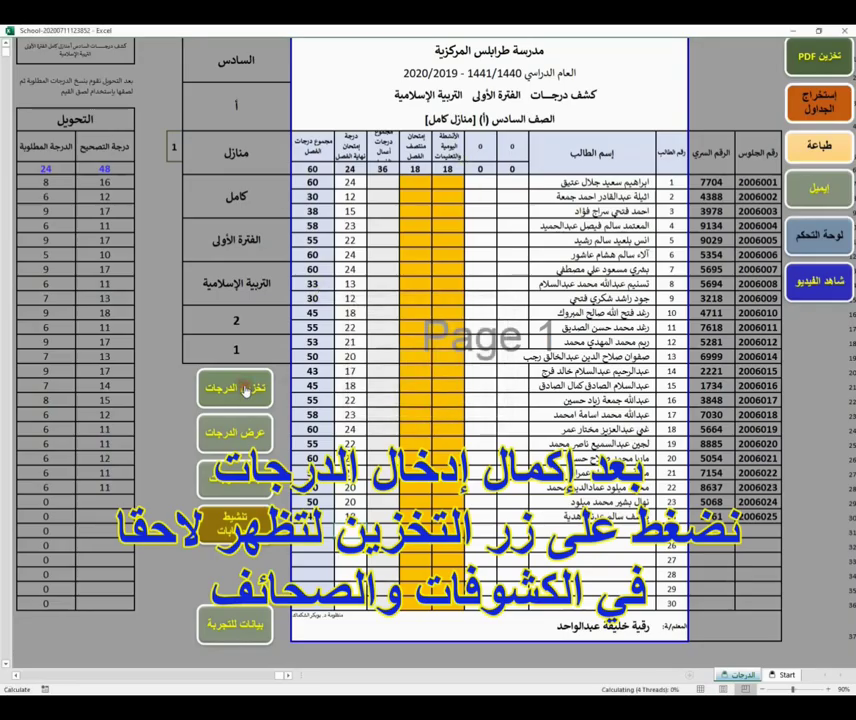
{"action": "left_click", "coordinate": [236, 240]}
{"action": "left_click", "coordinate": [178, 228]}
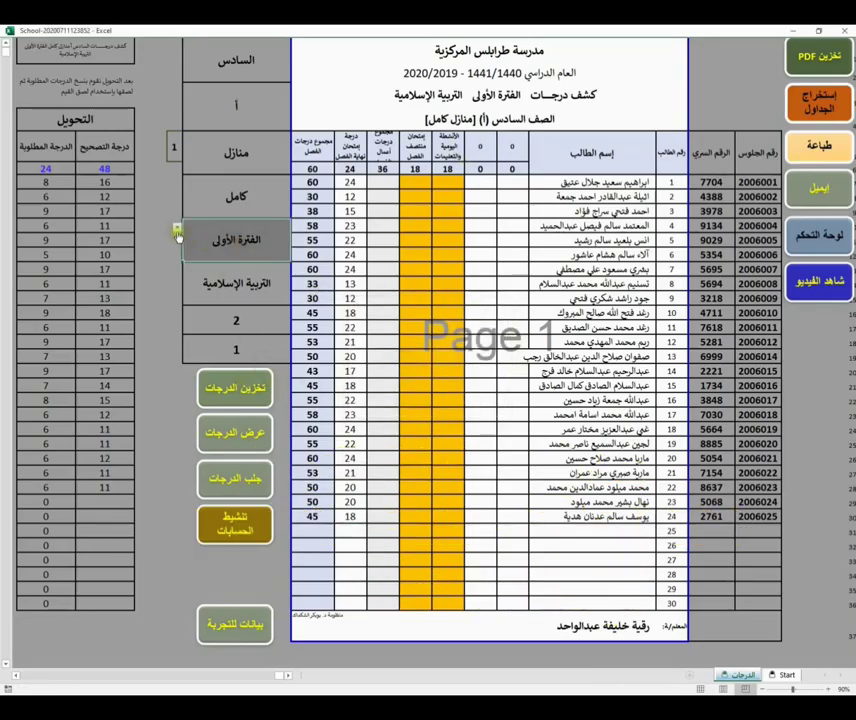
{"action": "left_click", "coordinate": [220, 240]}
Open the class grade report and add a second report page for the remaining students.
{"action": "left_click", "coordinate": [818, 234]}
{"action": "left_click", "coordinate": [285, 478]}
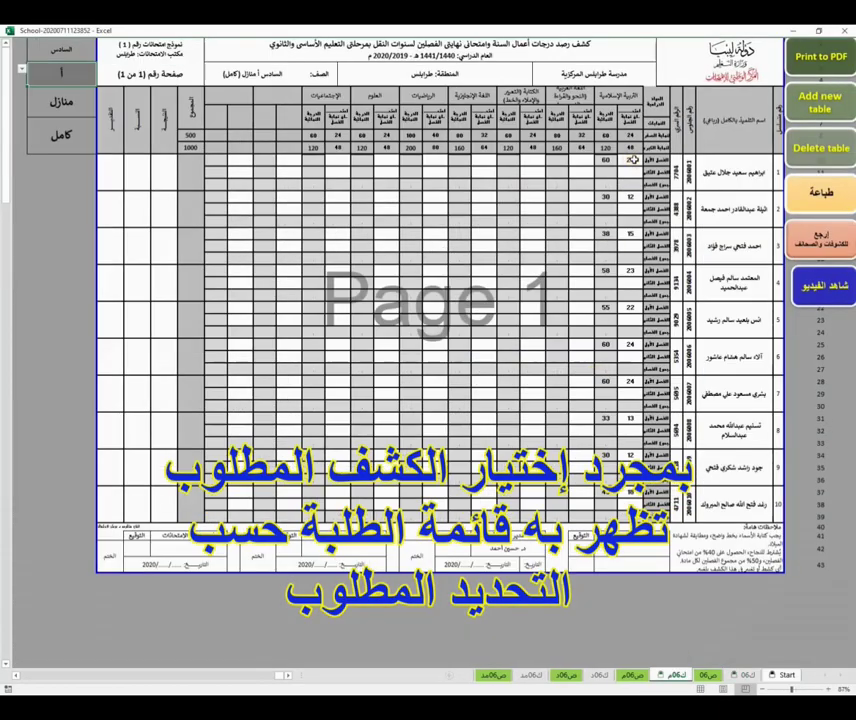
{"action": "left_click", "coordinate": [630, 234]}
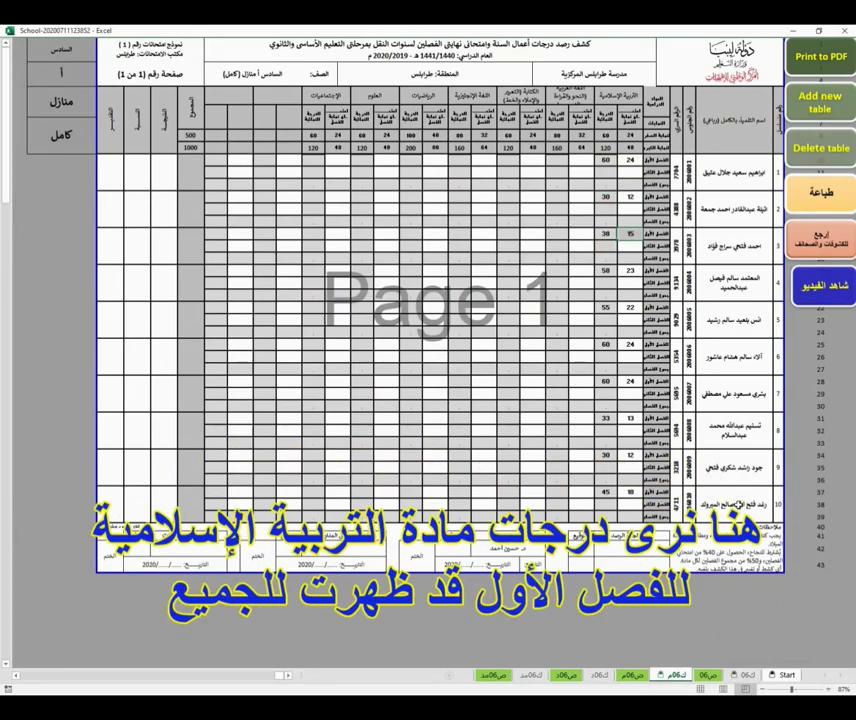
{"action": "left_click", "coordinate": [816, 103]}
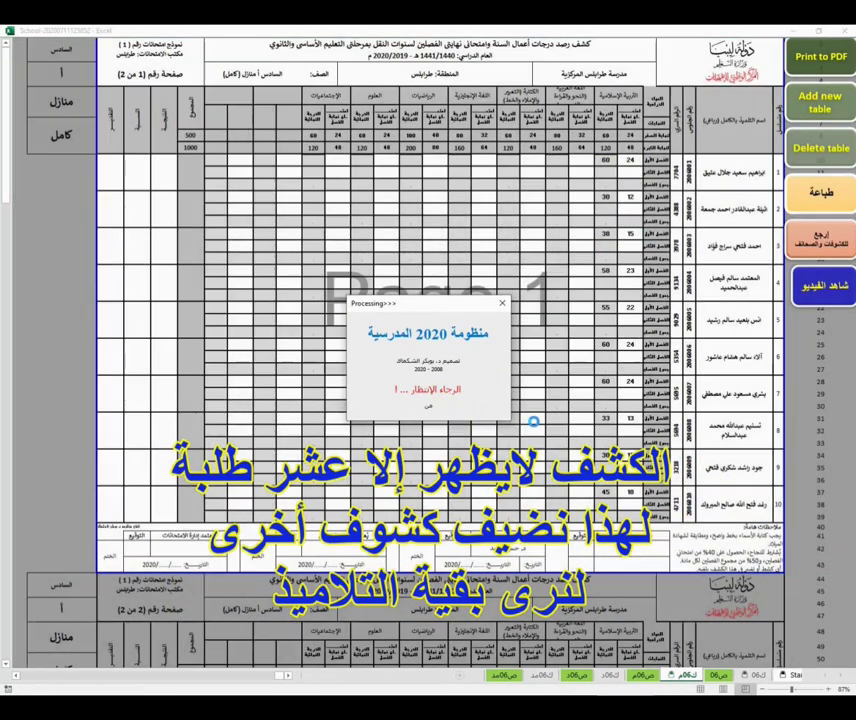
Scroll through the three report pages to check the stored grades.
{"action": "scroll", "coordinate": [534, 422], "scroll_direction": "down", "scroll_amount": 6}
{"action": "scroll", "coordinate": [593, 560], "scroll_direction": "down", "scroll_amount": 12}
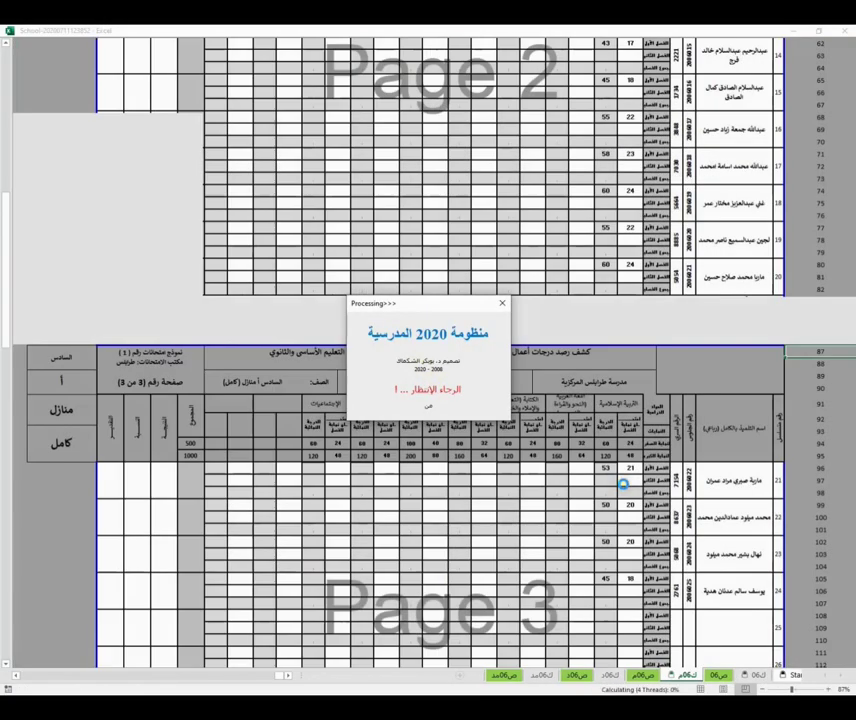
{"action": "scroll", "coordinate": [636, 495], "scroll_direction": "down", "scroll_amount": 3}
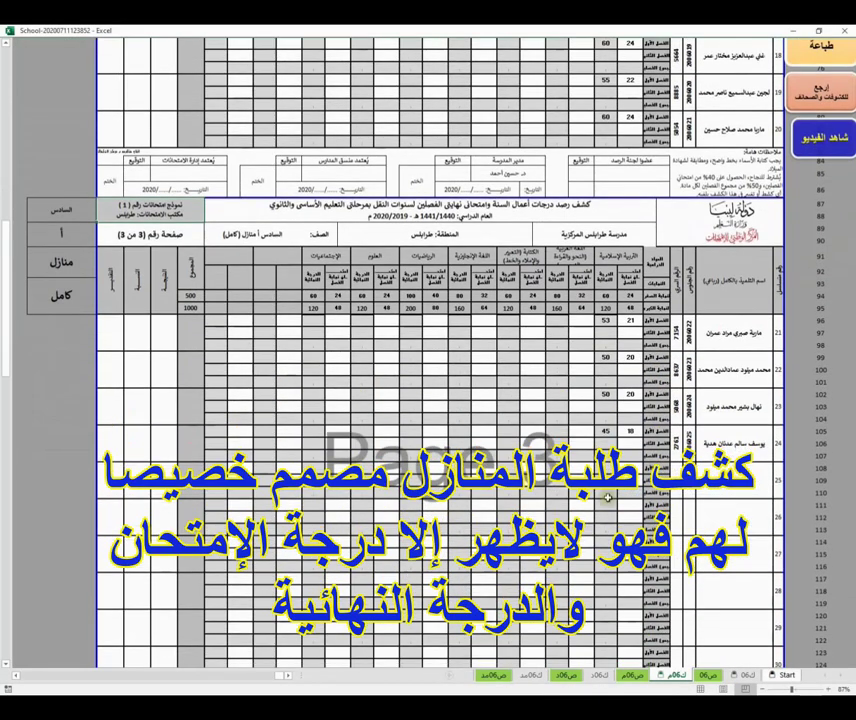
{"action": "scroll", "coordinate": [604, 433], "scroll_direction": "up", "scroll_amount": 5}
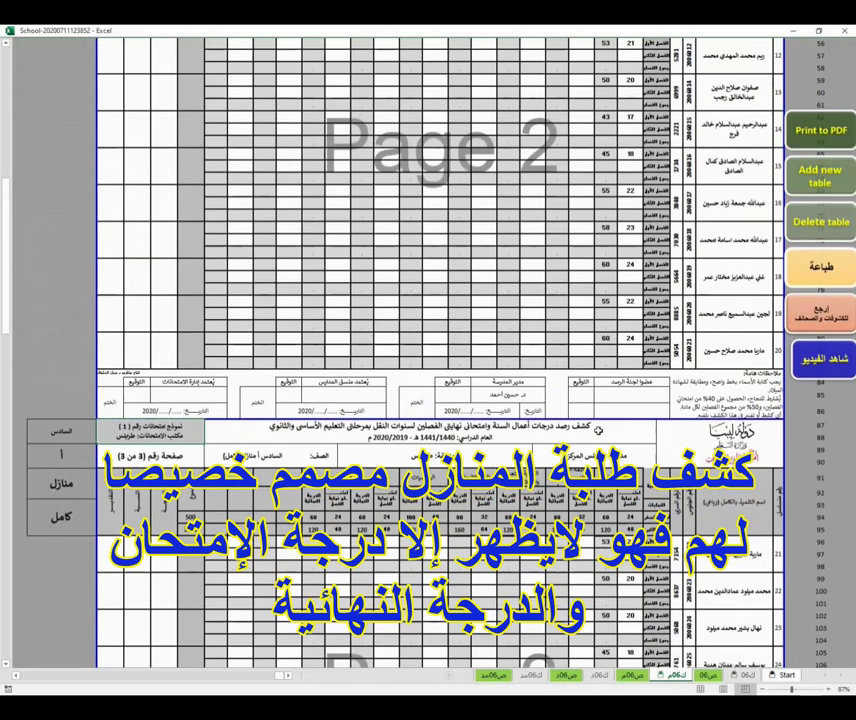
{"action": "scroll", "coordinate": [604, 433], "scroll_direction": "up", "scroll_amount": 14}
{"action": "scroll", "coordinate": [604, 435], "scroll_direction": "up", "scroll_amount": 5}
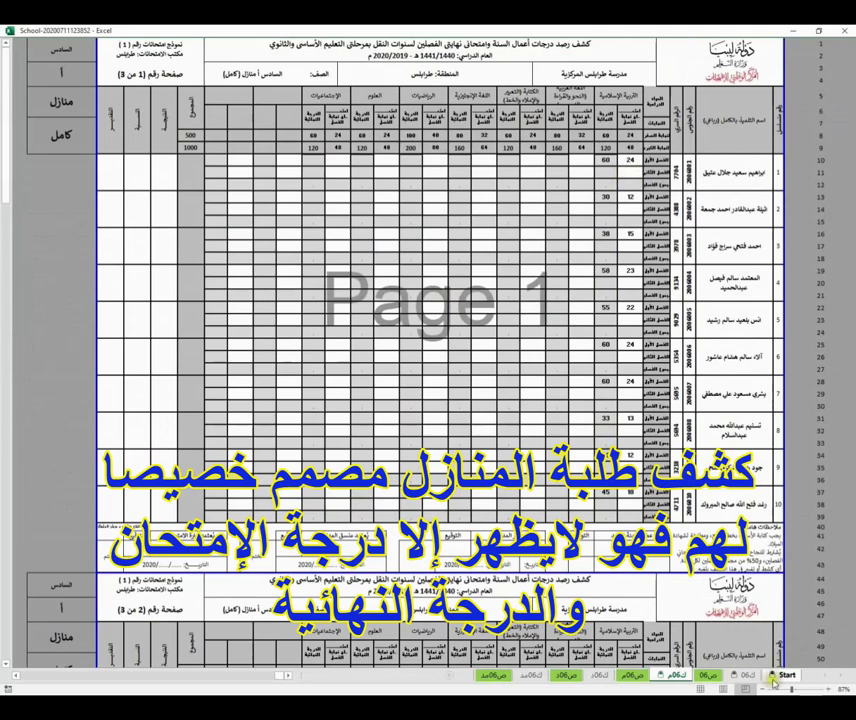
{"action": "scroll", "coordinate": [540, 458], "scroll_direction": "up", "scroll_amount": 7}
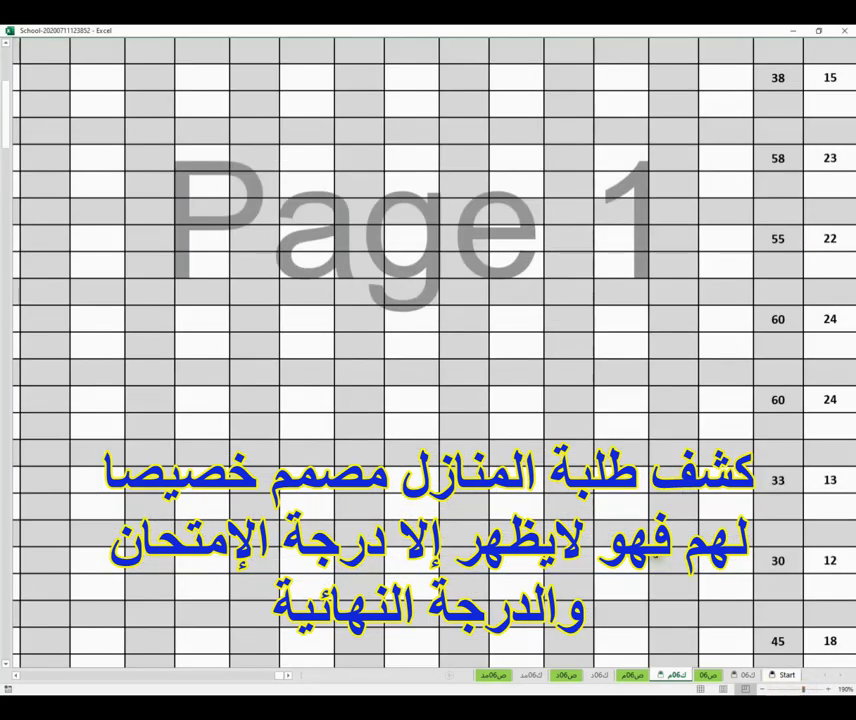
{"action": "scroll", "coordinate": [652, 554], "scroll_direction": "up", "scroll_amount": 1}
{"action": "scroll", "coordinate": [652, 554], "scroll_direction": "up", "scroll_amount": 4}
{"action": "scroll", "coordinate": [290, 680], "scroll_direction": "left", "scroll_amount": 1}
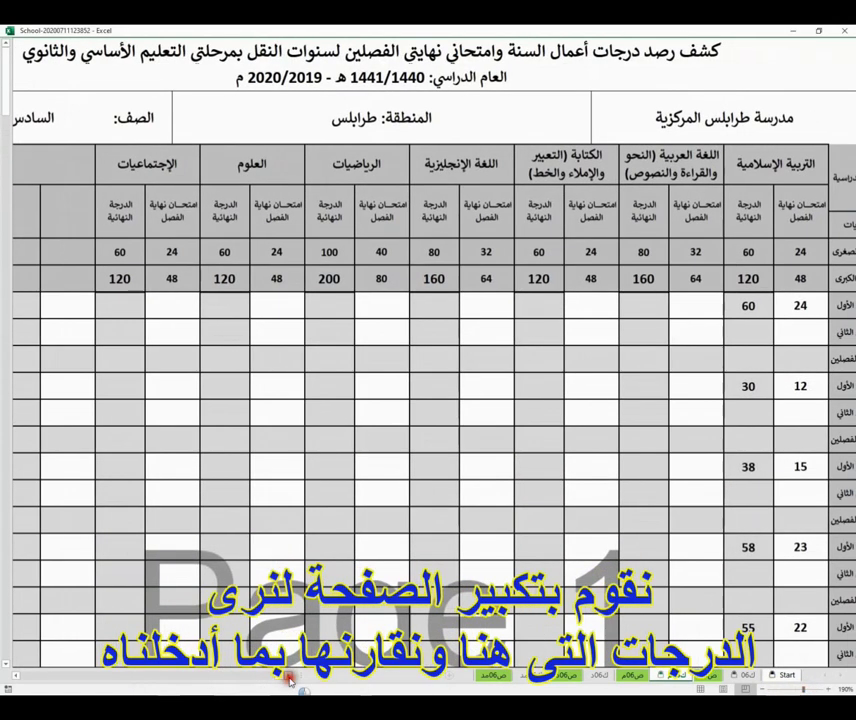
{"action": "scroll", "coordinate": [290, 680], "scroll_direction": "right", "scroll_amount": 6}
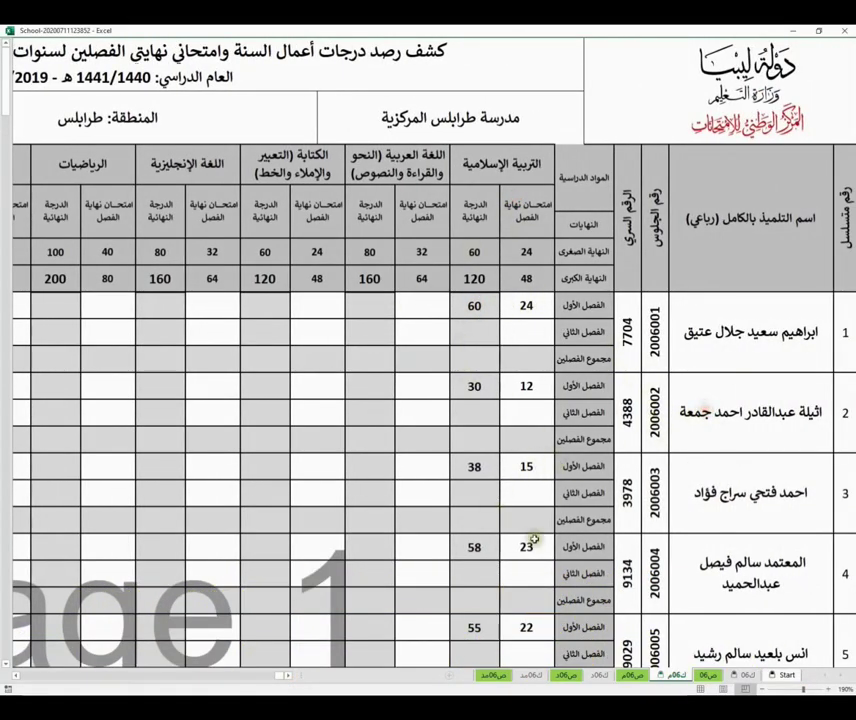
{"action": "scroll", "coordinate": [437, 615], "scroll_direction": "down", "scroll_amount": 1}
{"action": "scroll", "coordinate": [437, 615], "scroll_direction": "down", "scroll_amount": 4}
{"action": "scroll", "coordinate": [437, 615], "scroll_direction": "down", "scroll_amount": 4}
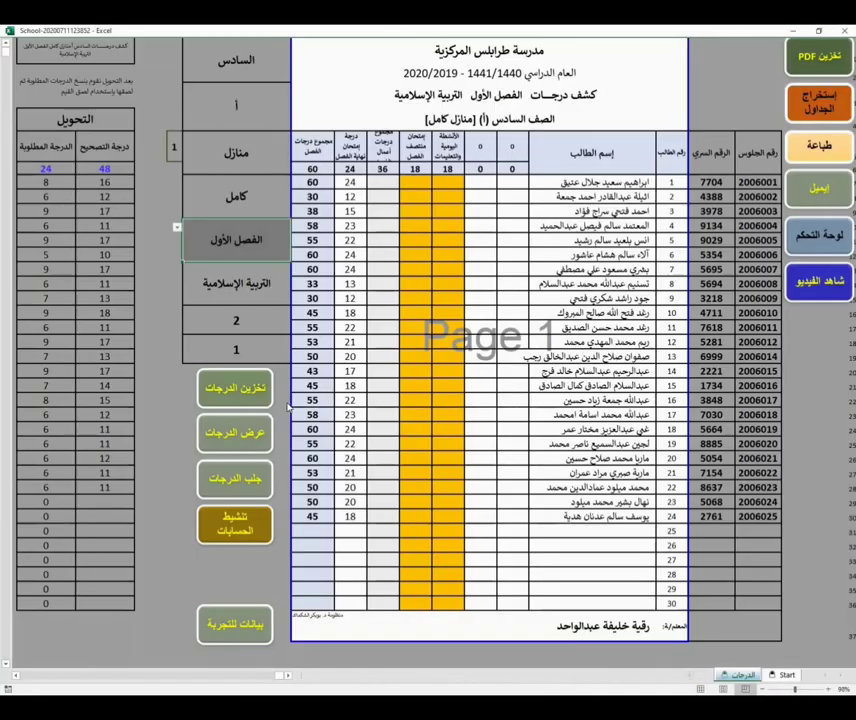
Load the second-semester grades and enter exam grades 12, 22, 14, 15, 22, and so on.
{"action": "left_click", "coordinate": [177, 228]}
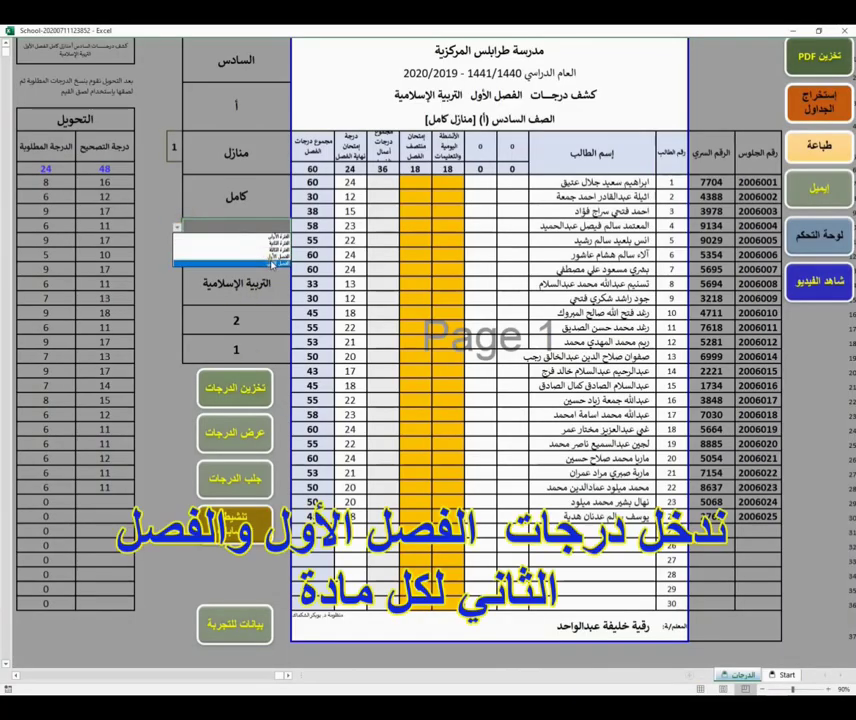
{"action": "left_click", "coordinate": [200, 242]}
{"action": "left_click", "coordinate": [240, 433]}
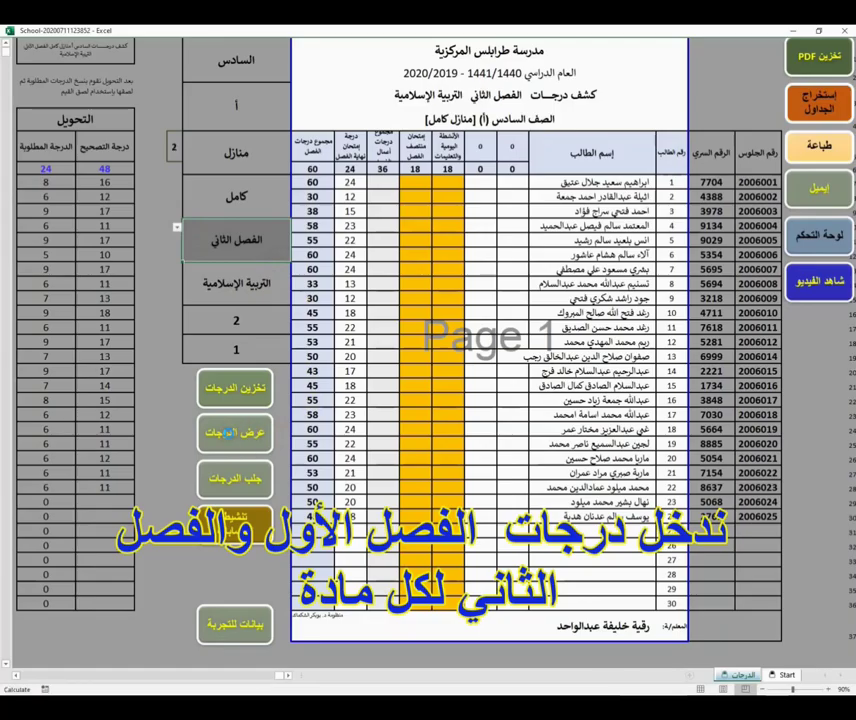
{"action": "type", "text": "12"}
{"action": "key", "text": "Return"}
{"action": "type", "text": "22 14 15 22 21 23"}
{"action": "type", "text": " 19 "}
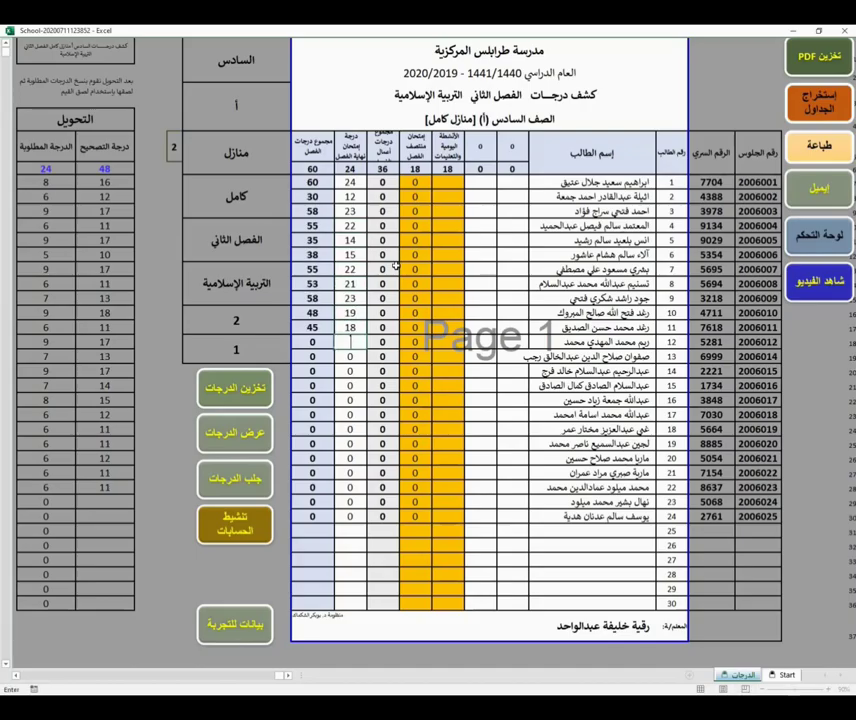
{"action": "type", "text": " 22 23 24 24 15 17 24 23  15 12"}
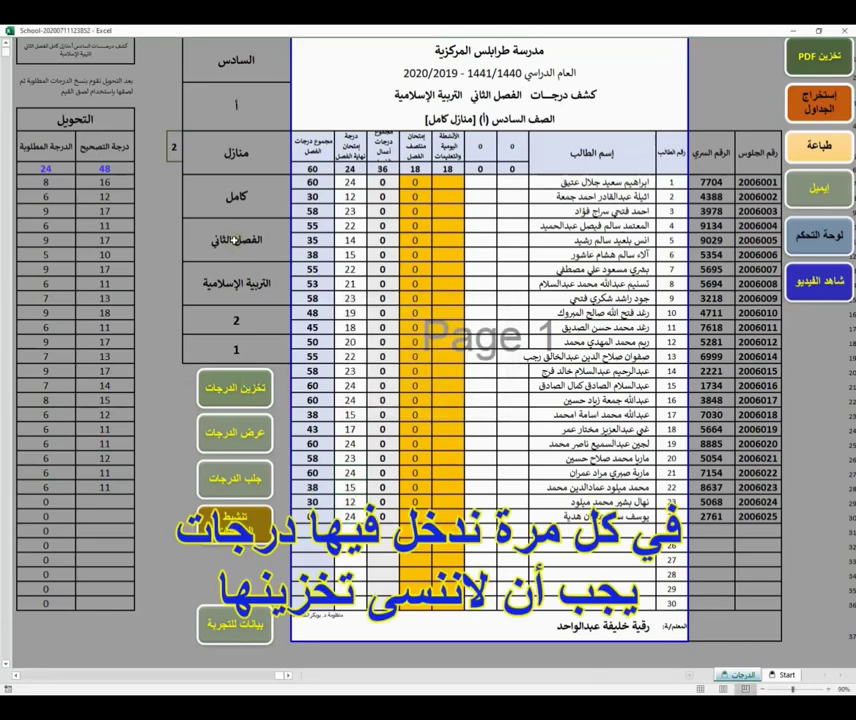
Reload the first term, return to the second term, and choose Arabic grammar and reading.
{"action": "left_click", "coordinate": [236, 241]}
{"action": "left_click", "coordinate": [177, 228]}
{"action": "left_click", "coordinate": [225, 296]}
{"action": "left_click", "coordinate": [228, 436]}
{"action": "left_click", "coordinate": [177, 228]}
{"action": "left_click", "coordinate": [272, 260]}
{"action": "left_click", "coordinate": [228, 436]}
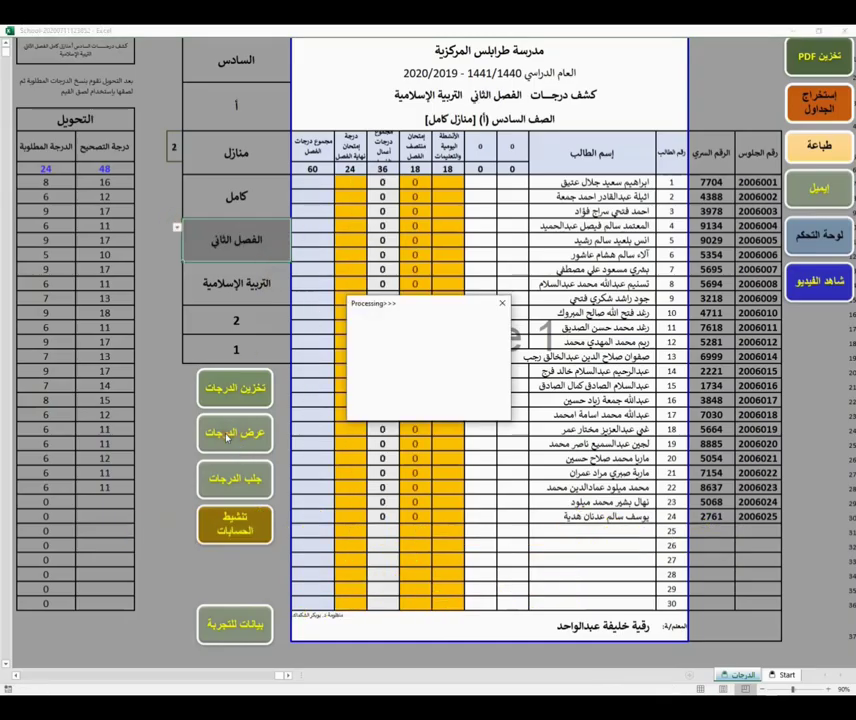
{"action": "left_click", "coordinate": [236, 283]}
{"action": "left_click", "coordinate": [177, 270]}
Load the Arabic grammar sheet and enter second-term exam marks 16, 20, 30, 31, and so on.
{"action": "left_click", "coordinate": [260, 232]}
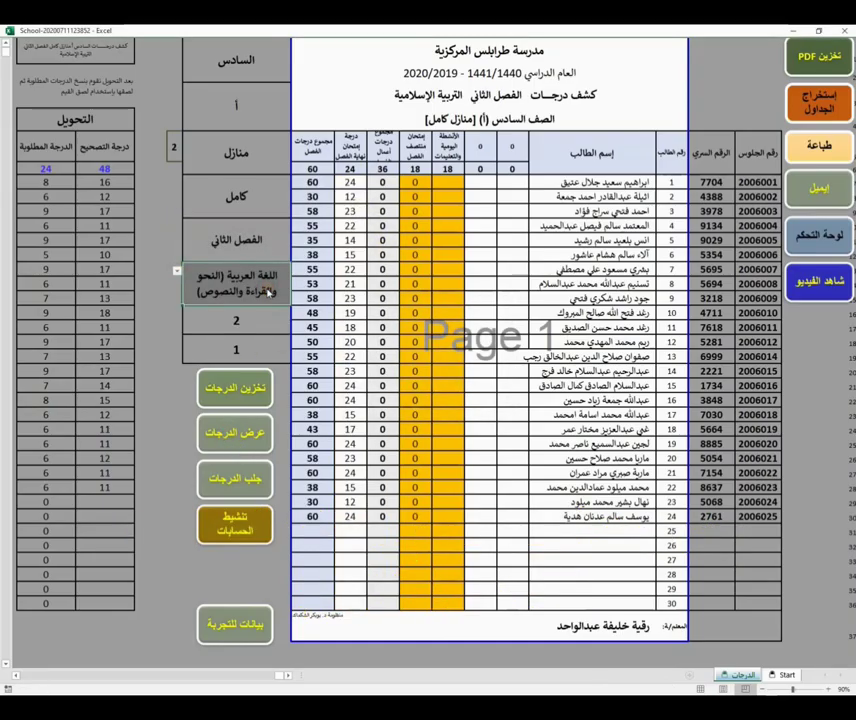
{"action": "left_click", "coordinate": [228, 436]}
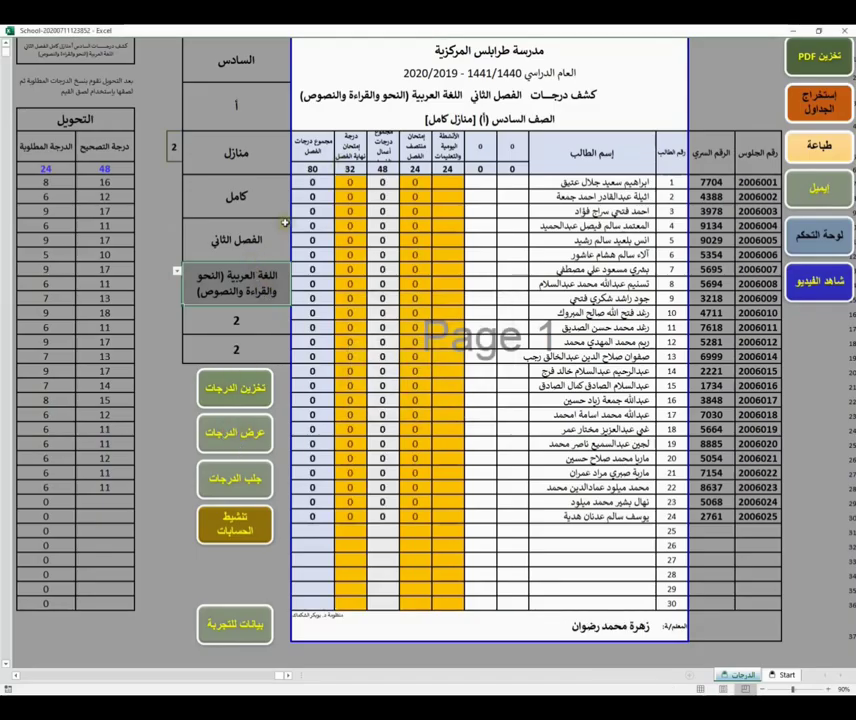
{"action": "key", "text": "Return"}
{"action": "type", "text": "16"}
{"action": "key", "text": "Return"}
{"action": "type", "text": "20 30 31 30 29 28 "}
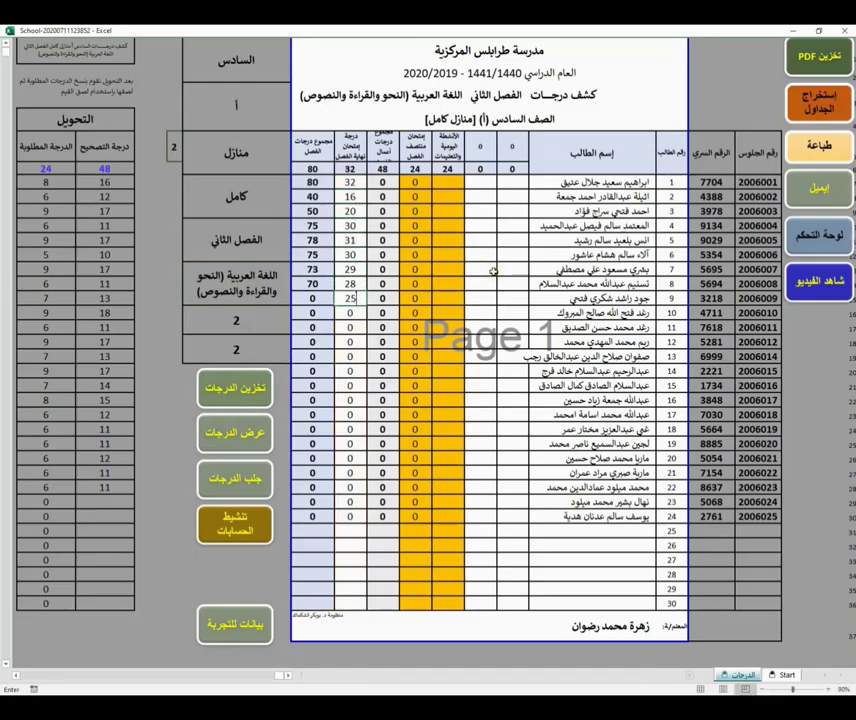
{"action": "type", "text": "25 22 24 28"}
{"action": "key", "text": "Return"}
{"action": "type", "text": "30 31 32"}
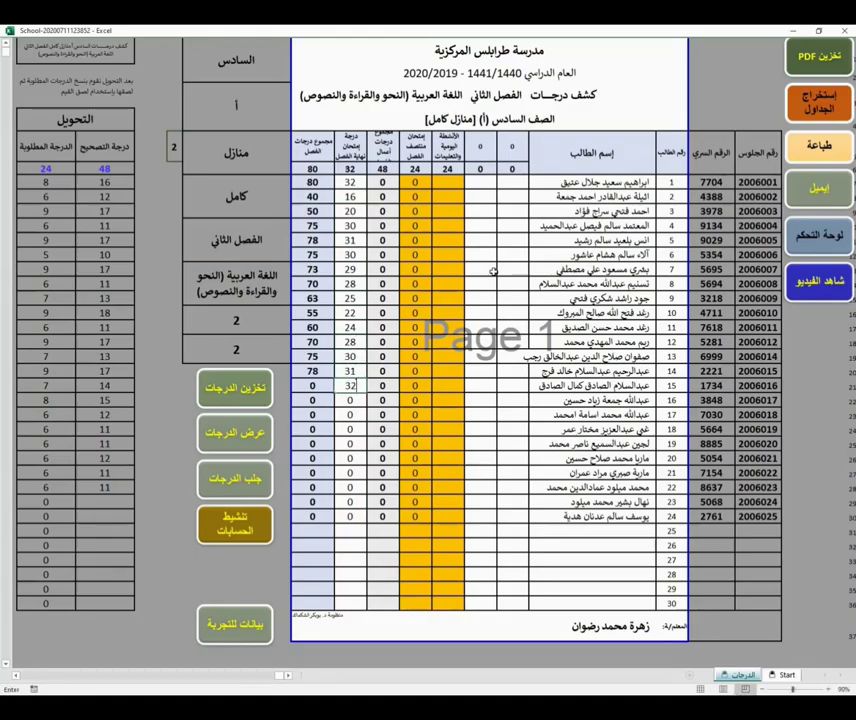
{"action": "type", "text": " 21"}
{"action": "key", "text": "Return"}
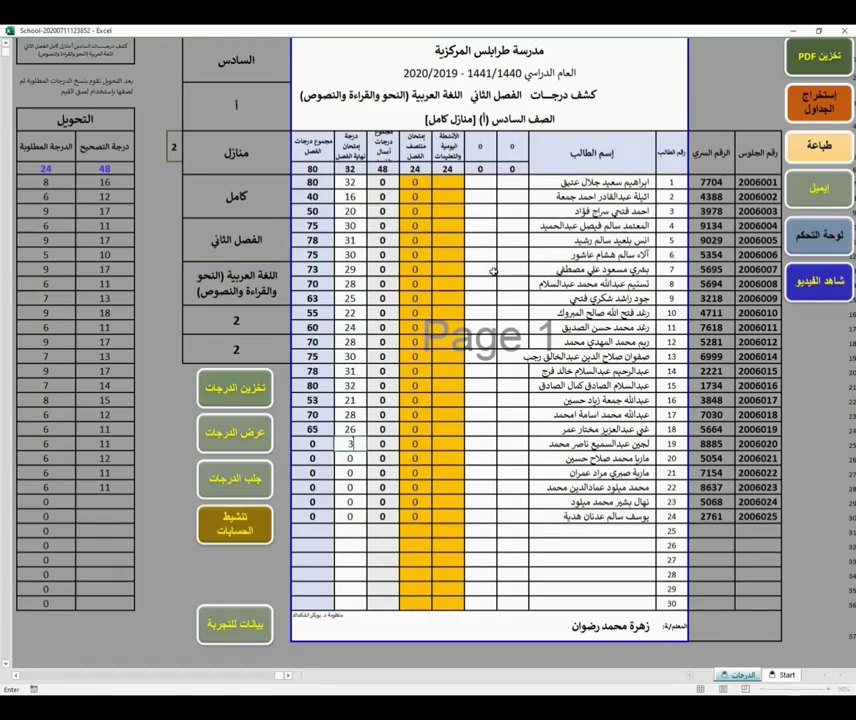
{"action": "type", "text": "30 32"}
{"action": "key", "text": "Return"}
{"action": "type", "text": "245 31"}
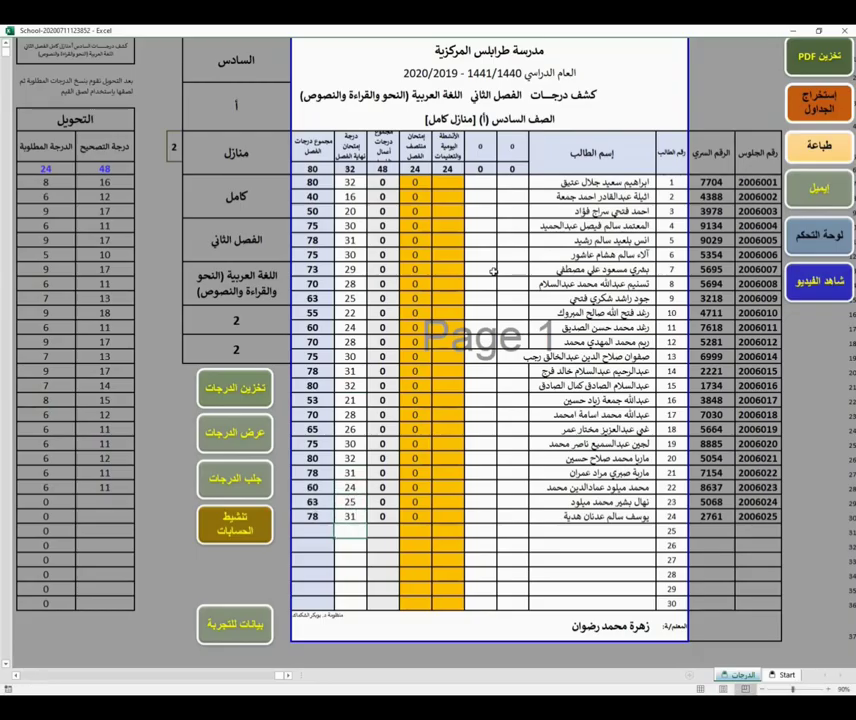
Switch to the first term and enter exam marks 32, 17, 30, 22, 28, and so on.
{"action": "left_click", "coordinate": [236, 240]}
{"action": "left_click", "coordinate": [176, 232]}
{"action": "left_click", "coordinate": [180, 172]}
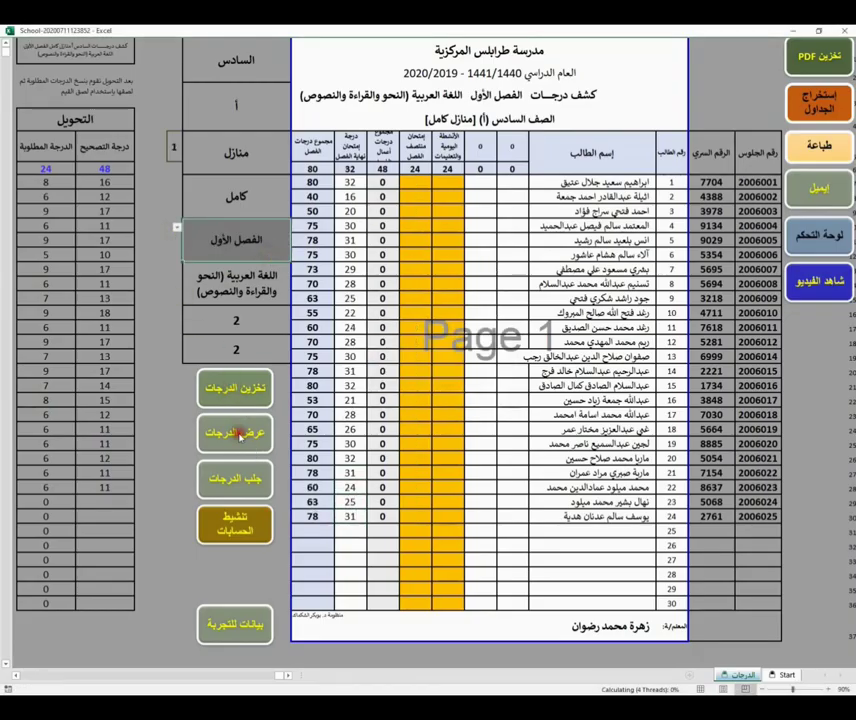
{"action": "left_click", "coordinate": [352, 184]}
{"action": "type", "text": "32"}
{"action": "key", "text": "Return"}
{"action": "type", "text": "17 30 22"}
{"action": "key", "text": "Return"}
{"action": "type", "text": "28"}
{"action": "key", "text": "Return"}
{"action": "type", "text": "32 3"}
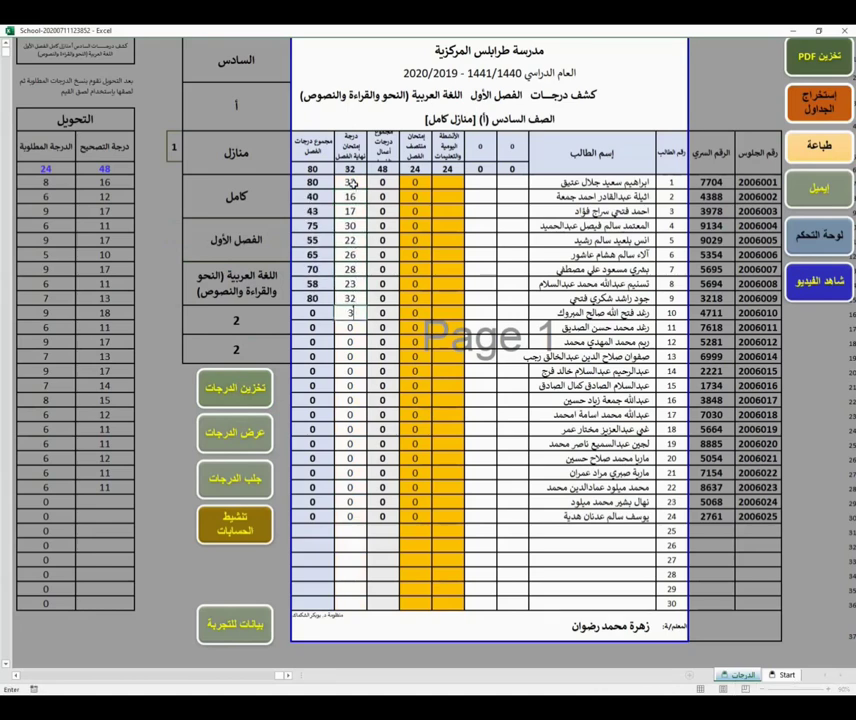
{"action": "key", "text": "Return"}
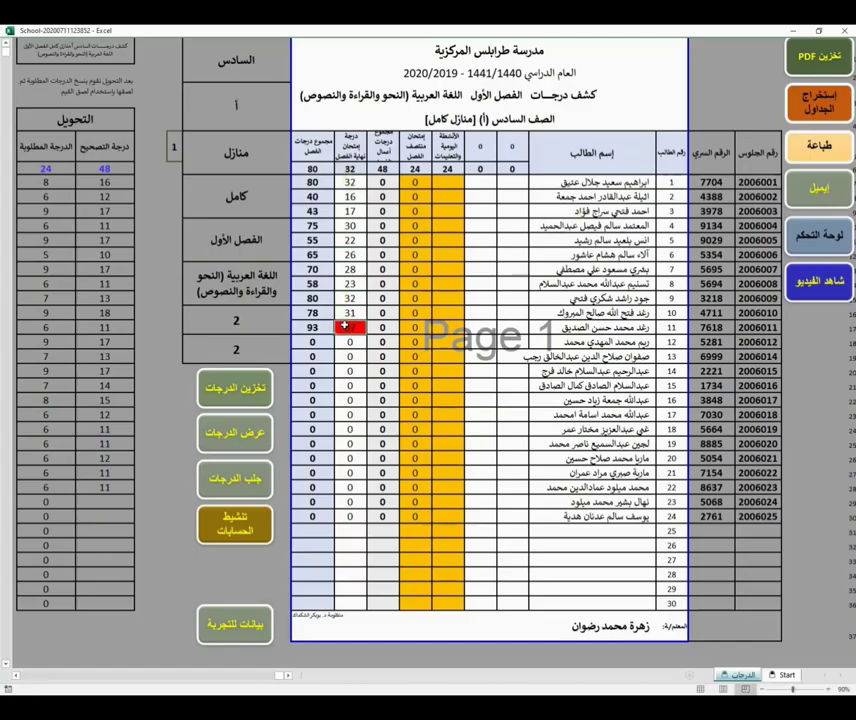
Correct row 11's mark to 31 and enter the remaining marks 7, 30, 25, 20, 18, 30, 31, 0.
{"action": "left_click", "coordinate": [344, 326]}
{"action": "type", "text": "31"}
{"action": "key", "text": "Return"}
{"action": "type", "text": "29"}
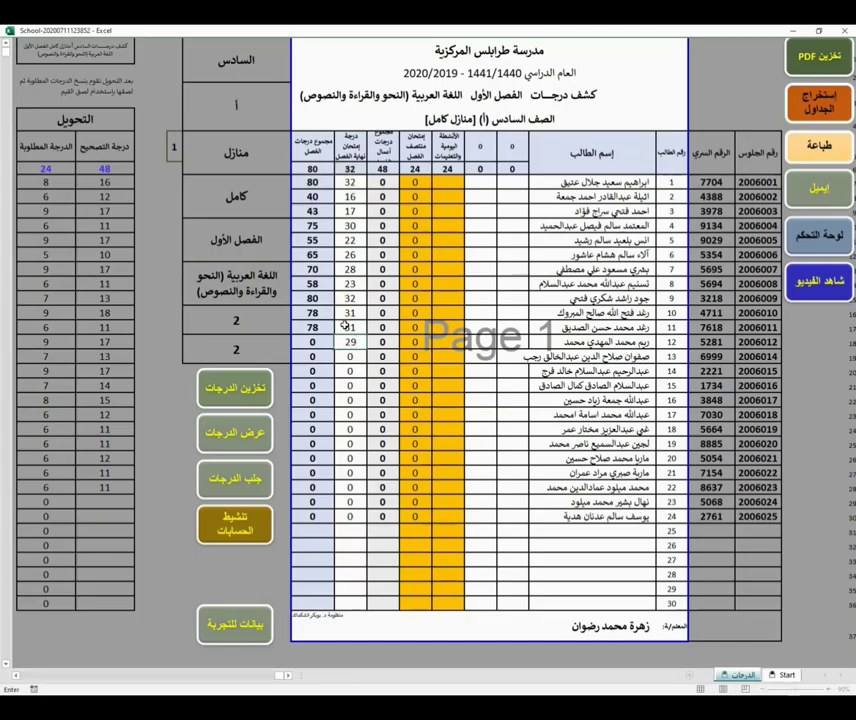
{"action": "type", "text": "7 30 25 20 18 "}
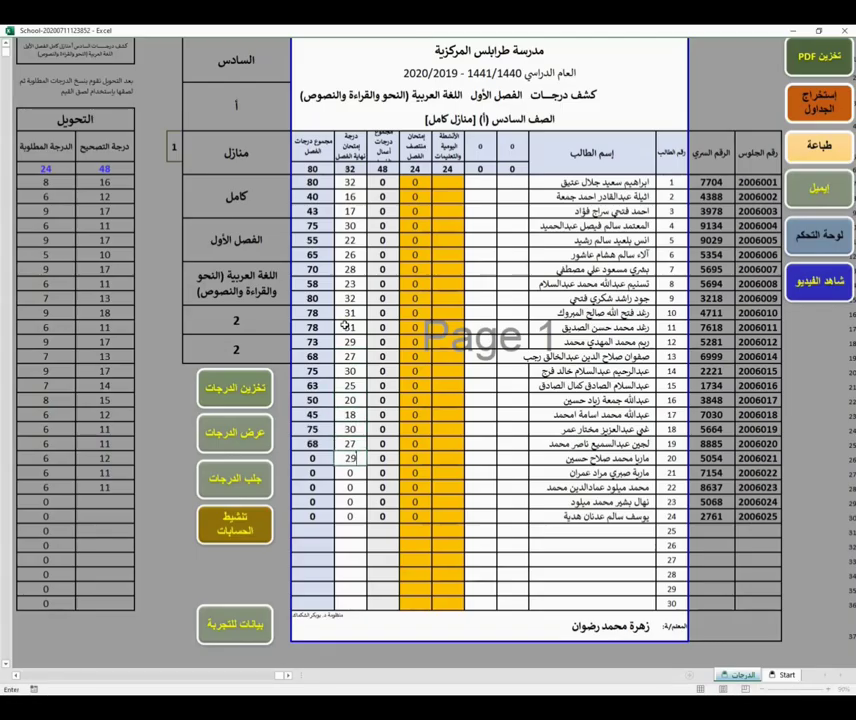
{"action": "type", "text": "30 31 "}
{"action": "type", "text": "0"}
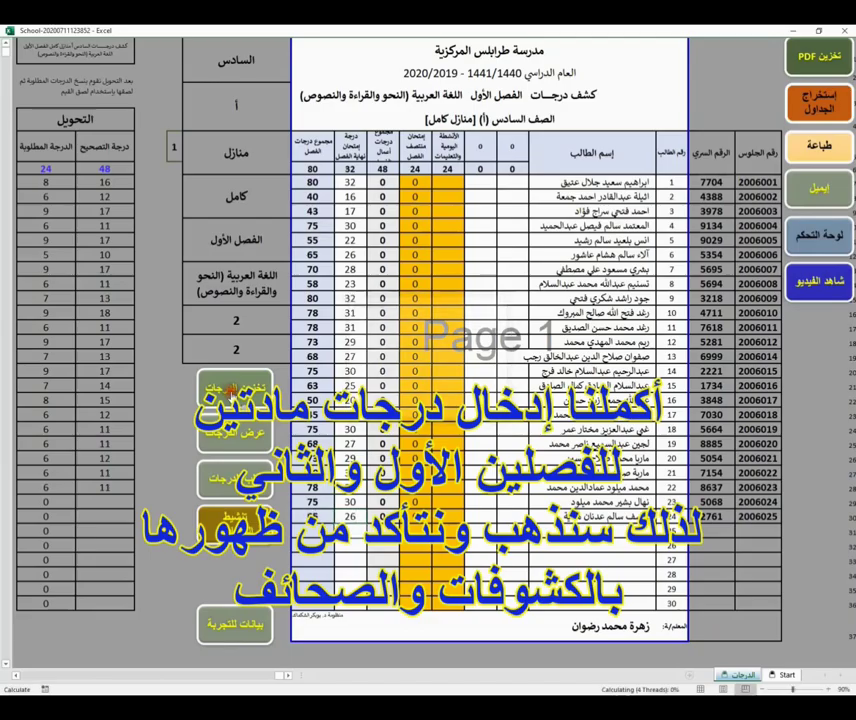
Review the ك06م home-study class report pages, then open the student grade-card sheet.
{"action": "left_click", "coordinate": [283, 404]}
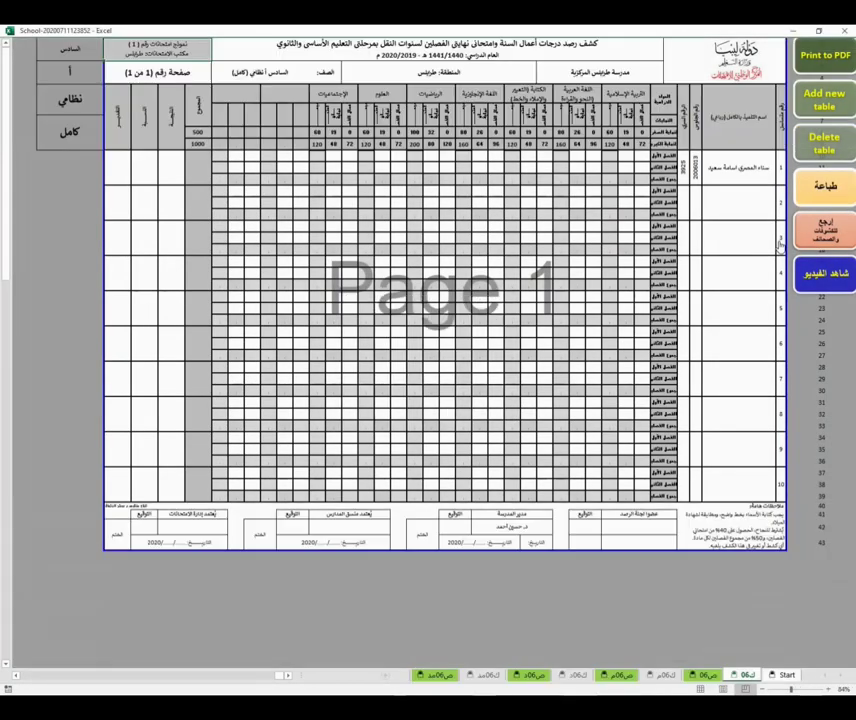
{"action": "left_click", "coordinate": [665, 676]}
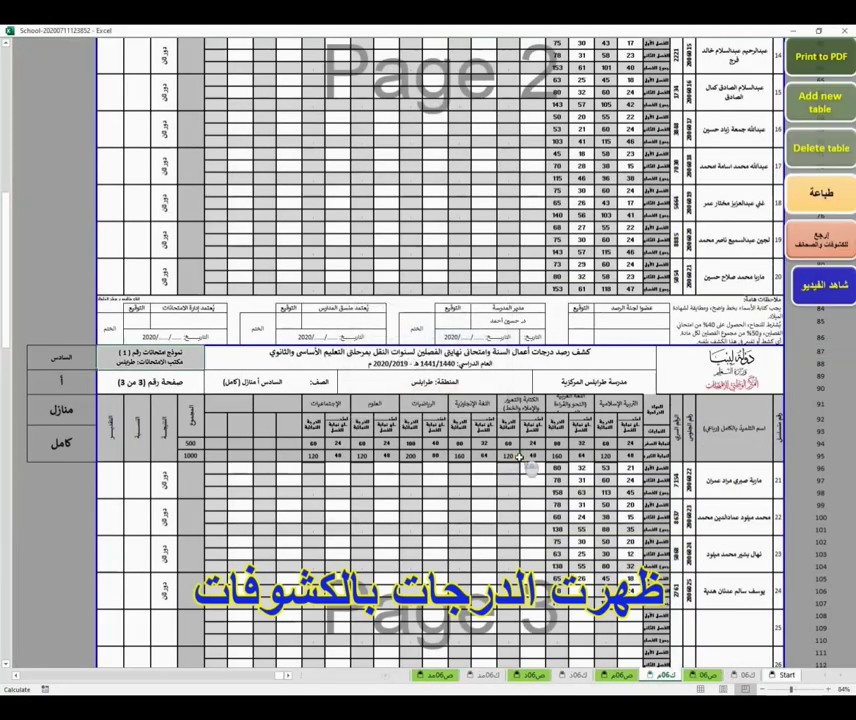
{"action": "scroll", "coordinate": [515, 470], "scroll_direction": "up", "scroll_amount": 13}
{"action": "scroll", "coordinate": [519, 456], "scroll_direction": "up", "scroll_amount": 12}
{"action": "scroll", "coordinate": [577, 302], "scroll_direction": "up", "scroll_amount": 2}
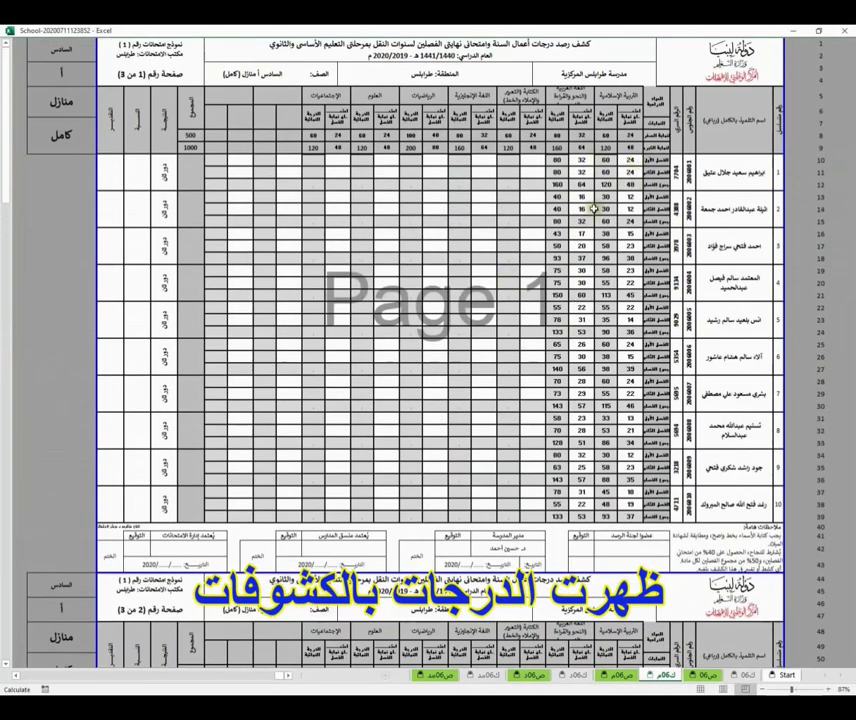
{"action": "scroll", "coordinate": [600, 480], "scroll_direction": "down", "scroll_amount": 10}
{"action": "scroll", "coordinate": [605, 500], "scroll_direction": "down", "scroll_amount": 9}
{"action": "scroll", "coordinate": [607, 508], "scroll_direction": "up", "scroll_amount": 11}
{"action": "scroll", "coordinate": [607, 508], "scroll_direction": "up", "scroll_amount": 10}
{"action": "scroll", "coordinate": [607, 508], "scroll_direction": "up", "scroll_amount": 1}
{"action": "left_click", "coordinate": [622, 676]}
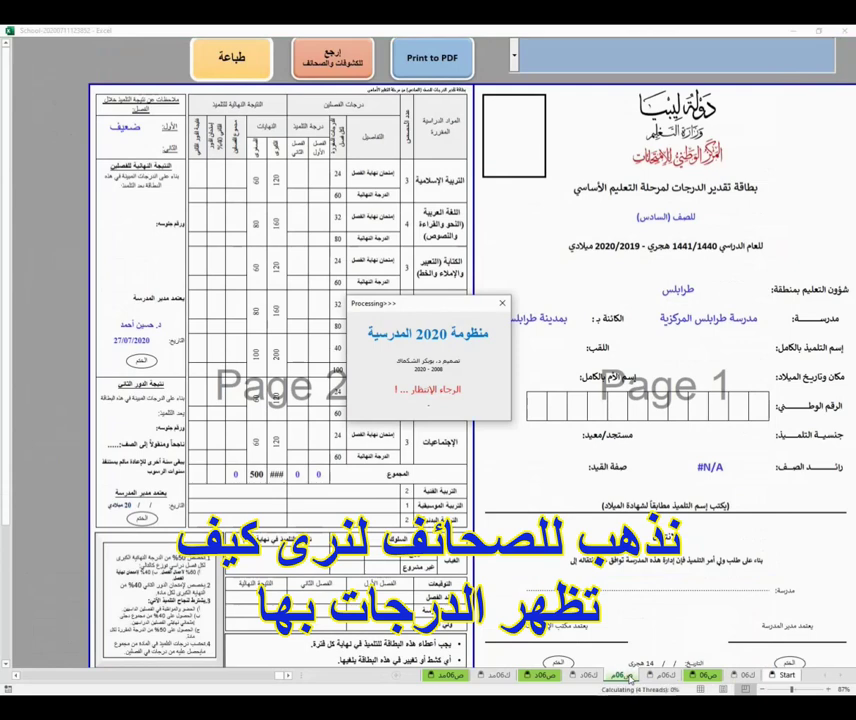
Page through several students' grade cards via the name list and arrow keys, then return to Start.
{"action": "left_click", "coordinate": [548, 57]}
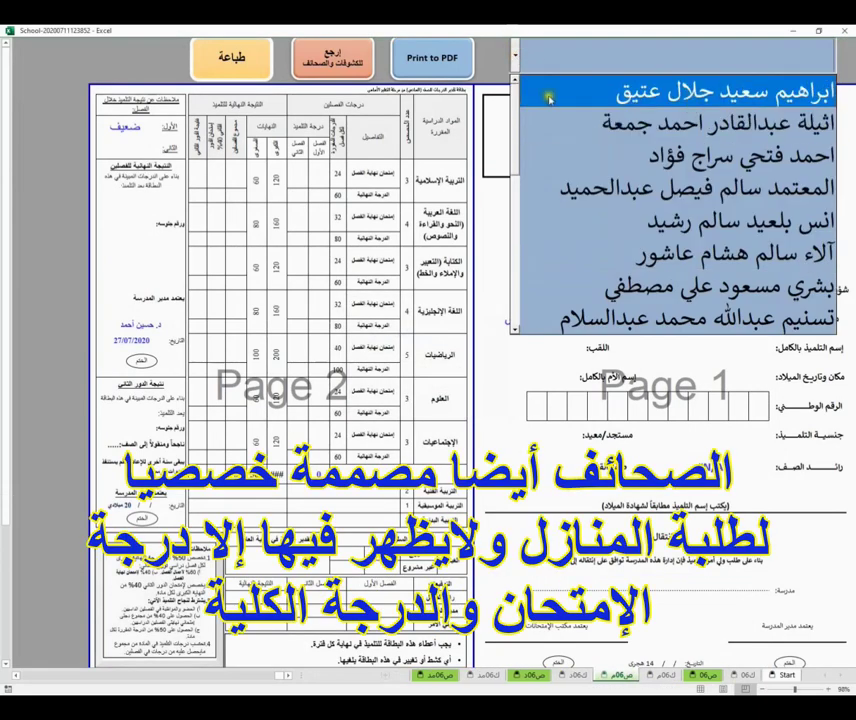
{"action": "left_click", "coordinate": [681, 89]}
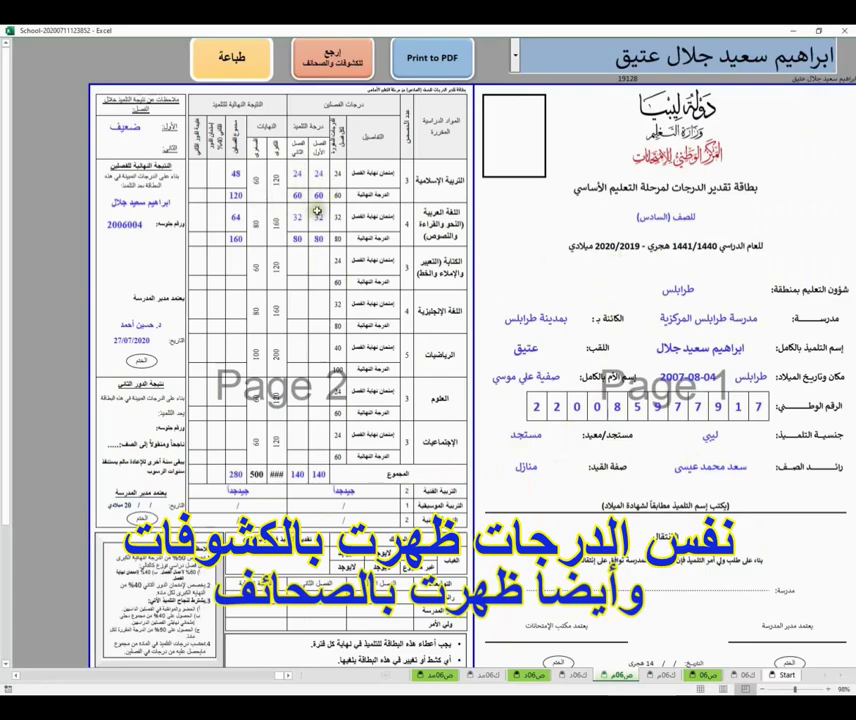
{"action": "left_click", "coordinate": [531, 67]}
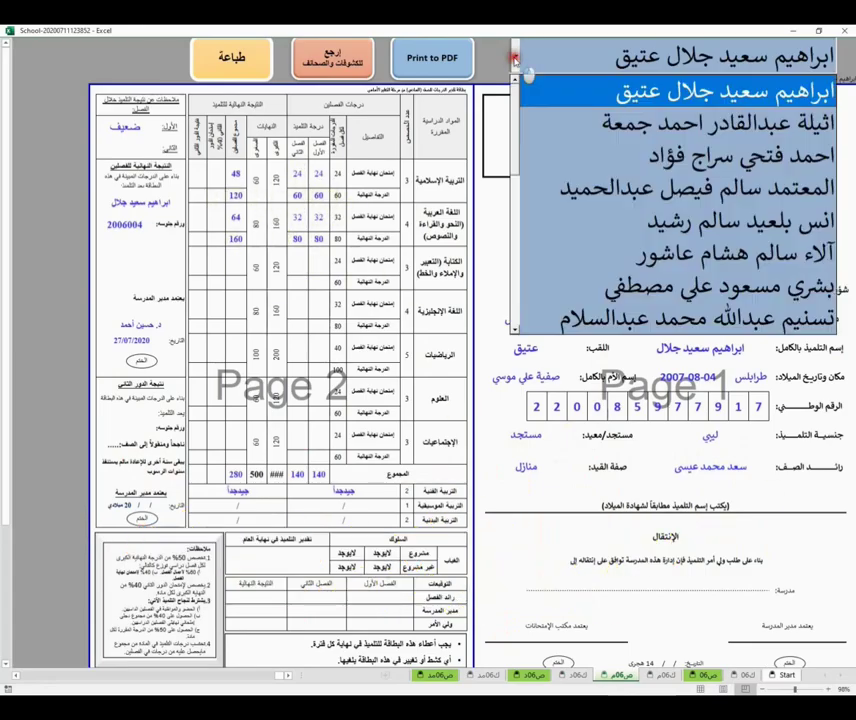
{"action": "left_click", "coordinate": [620, 120]}
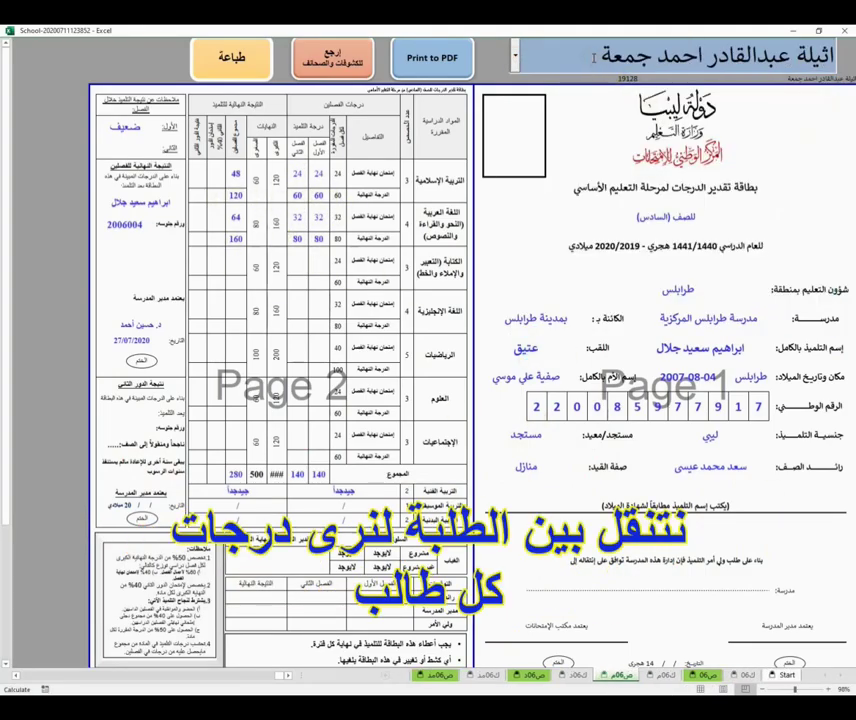
{"action": "key", "text": "Down"}
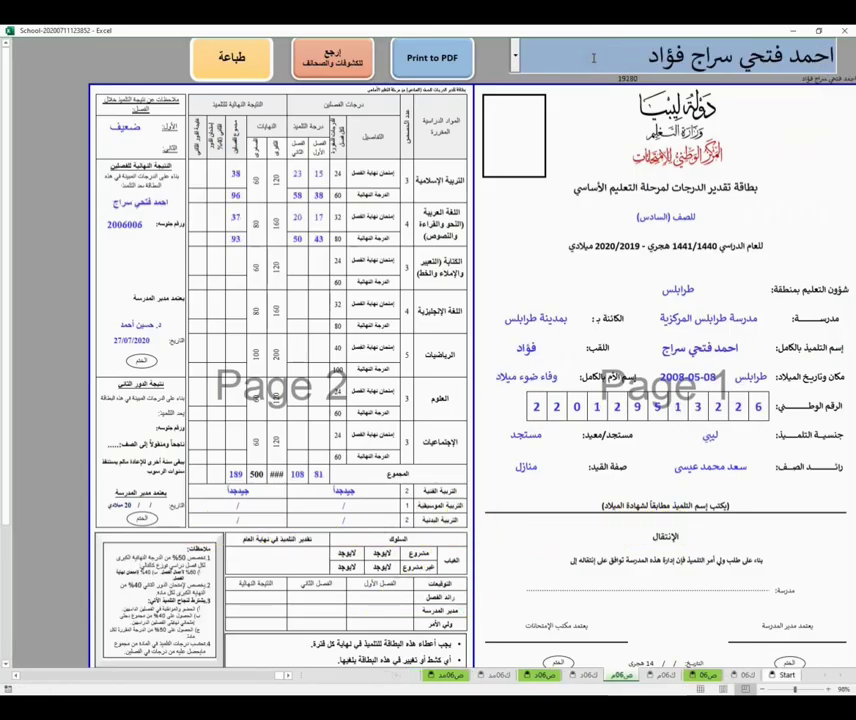
{"action": "key", "text": "Down"}
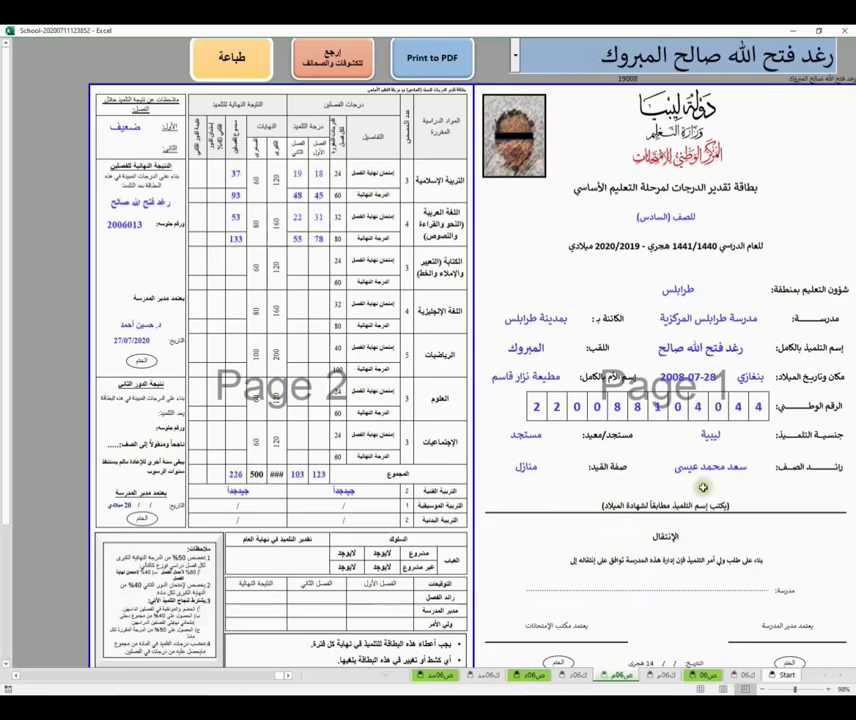
{"action": "left_click", "coordinate": [327, 62]}
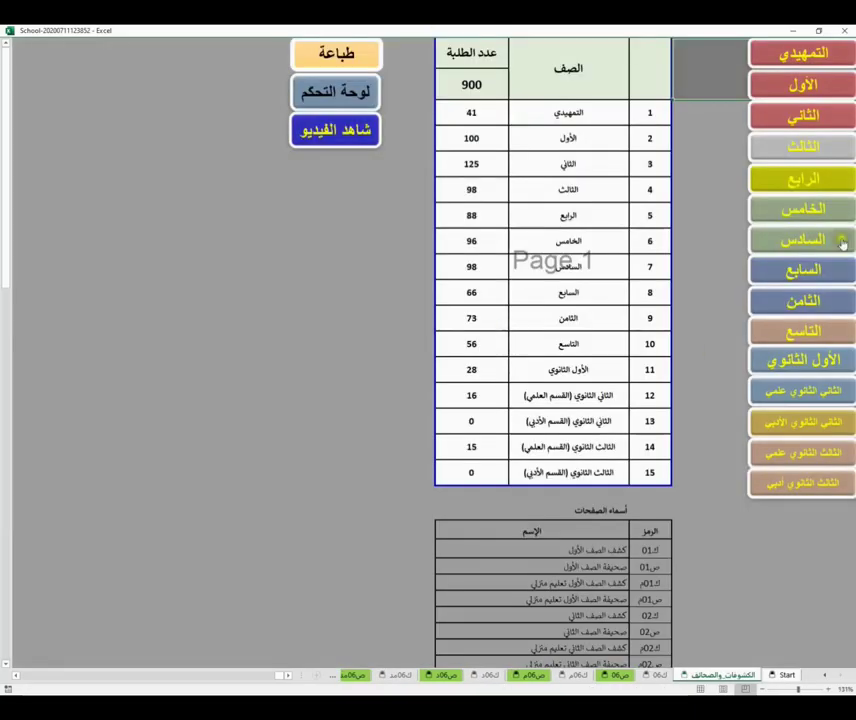
Open the class grade-entry sheet and load the second-term grades.
{"action": "left_click", "coordinate": [338, 92]}
{"action": "left_click", "coordinate": [276, 402]}
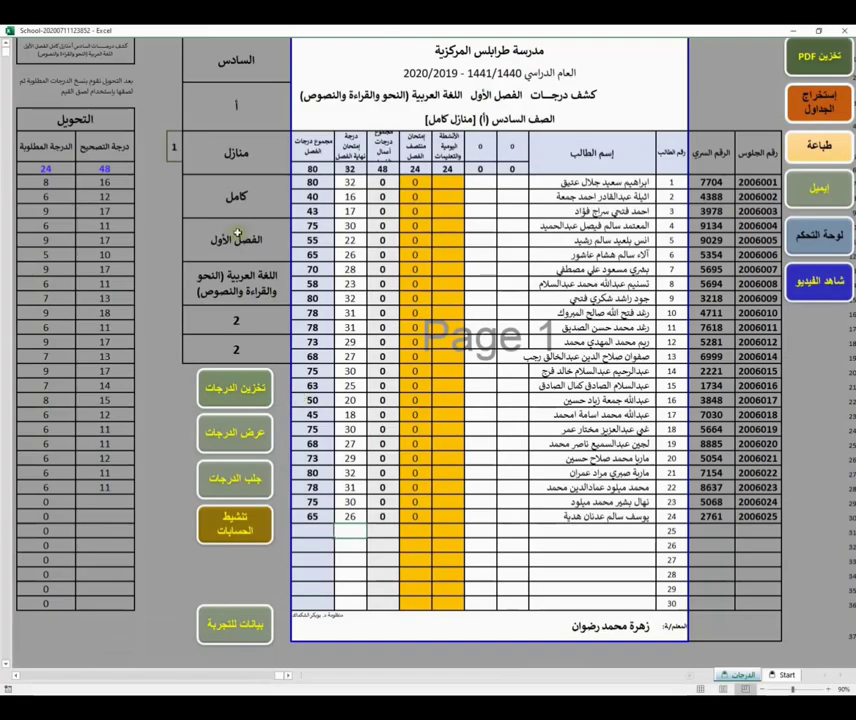
{"action": "left_click", "coordinate": [237, 233]}
{"action": "left_click", "coordinate": [180, 231]}
{"action": "left_click", "coordinate": [205, 238]}
{"action": "left_click", "coordinate": [212, 432]}
Switch the subject to writing and load its first-term grades.
{"action": "left_click", "coordinate": [236, 283]}
{"action": "left_click", "coordinate": [178, 283]}
{"action": "left_click", "coordinate": [290, 340]}
{"action": "left_click", "coordinate": [177, 227]}
{"action": "left_click", "coordinate": [220, 242]}
{"action": "left_click", "coordinate": [233, 432]}
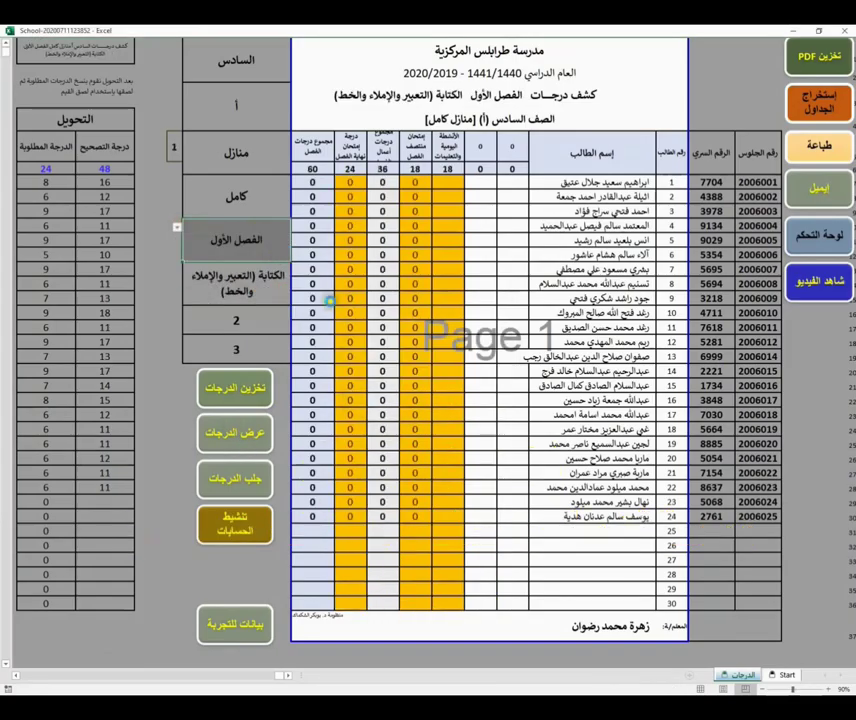
{"action": "left_click", "coordinate": [354, 183]}
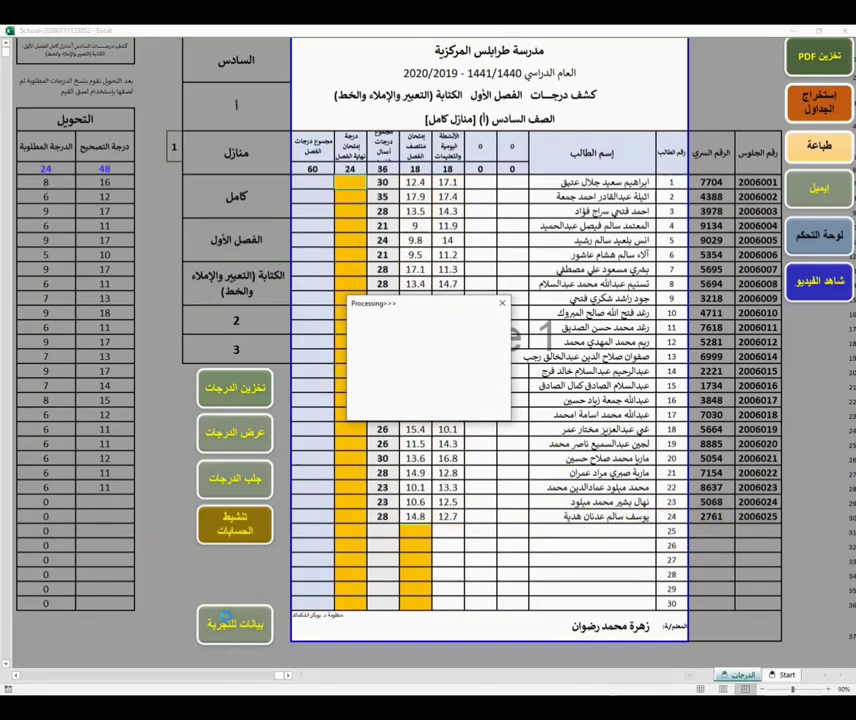
Fill second-term writing with sample grades, then switch the subject to English.
{"action": "left_click", "coordinate": [220, 243]}
{"action": "left_click", "coordinate": [177, 228]}
{"action": "left_click", "coordinate": [205, 241]}
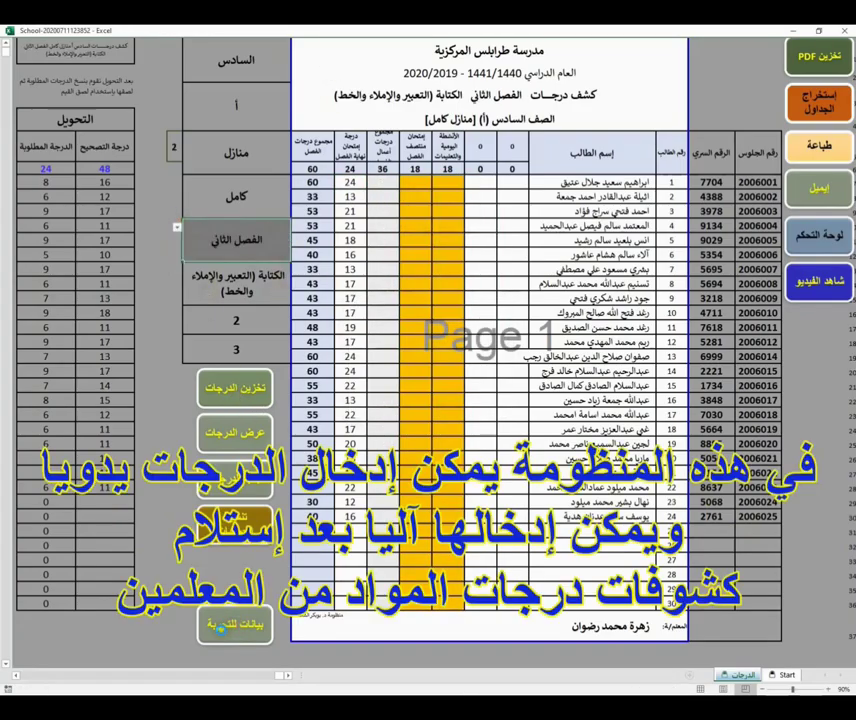
{"action": "left_click", "coordinate": [222, 626]}
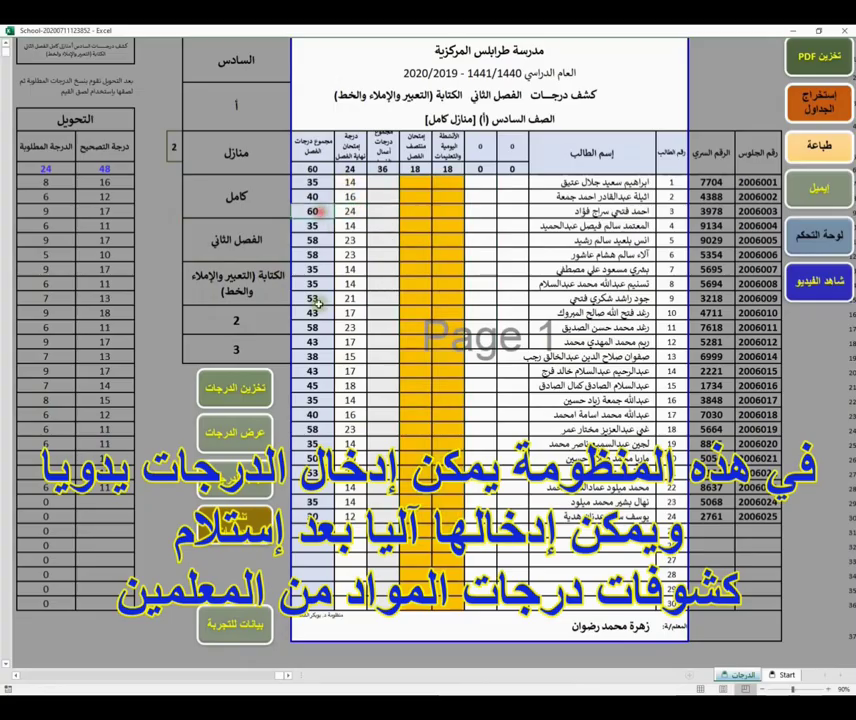
{"action": "left_click", "coordinate": [177, 270]}
{"action": "left_click", "coordinate": [160, 195]}
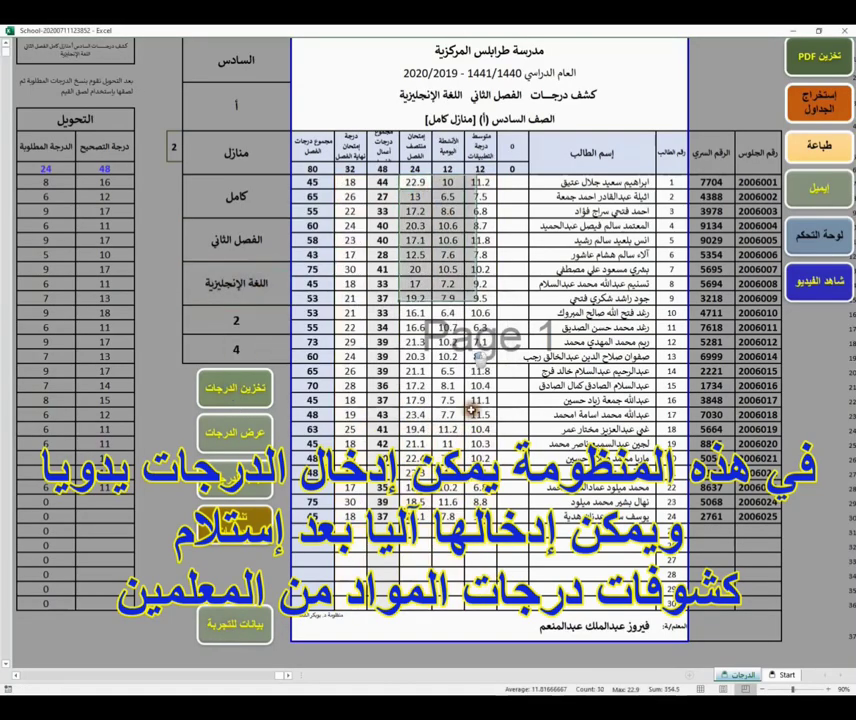
Fill first-term English with sample grades.
{"action": "left_click", "coordinate": [234, 258]}
{"action": "left_click", "coordinate": [177, 227]}
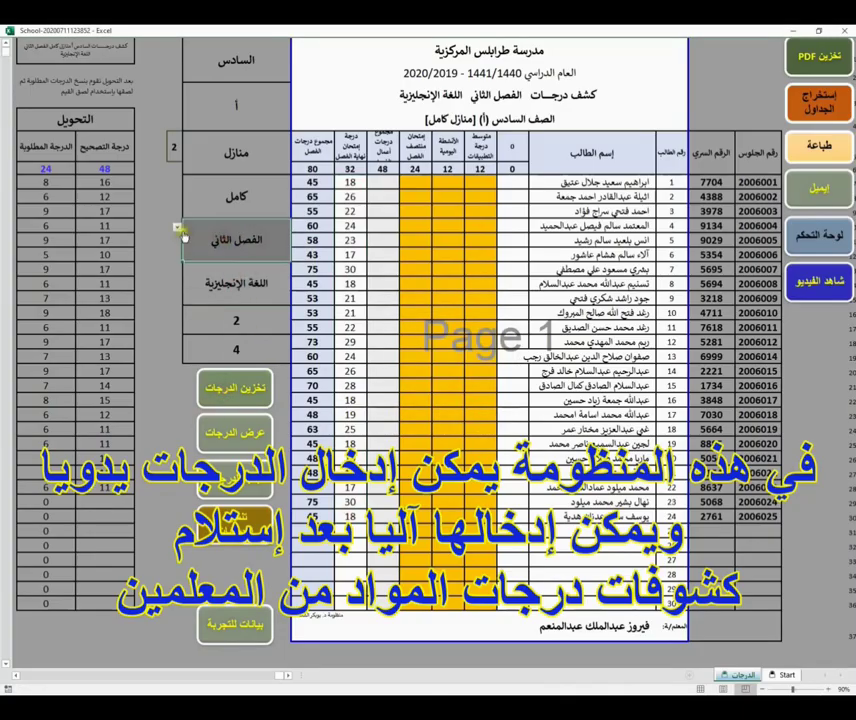
{"action": "left_click", "coordinate": [155, 163]}
{"action": "left_click", "coordinate": [243, 628]}
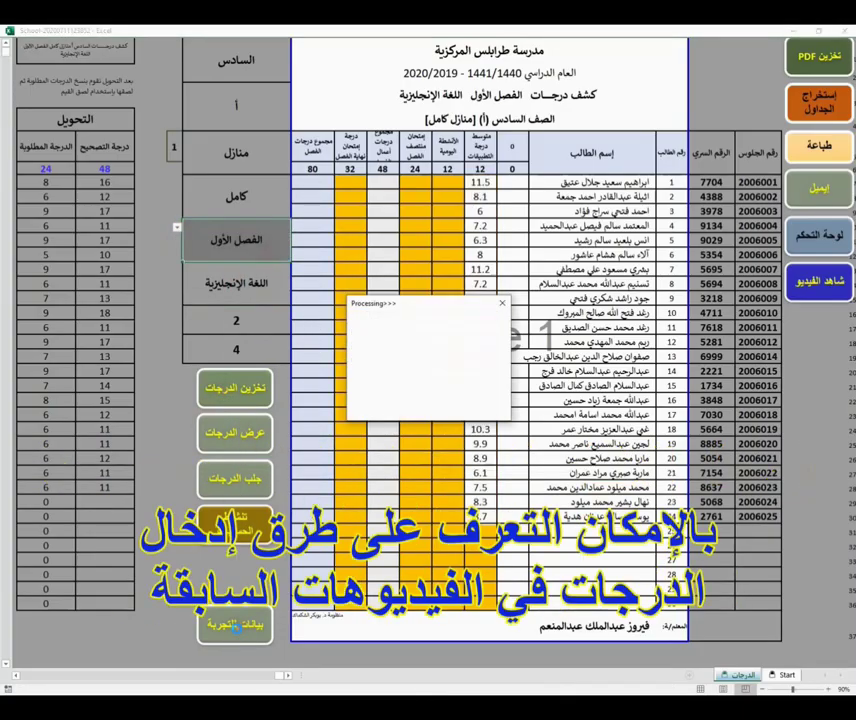
Store second-term mathematics grades, then switch the subject to science.
{"action": "left_click", "coordinate": [207, 283]}
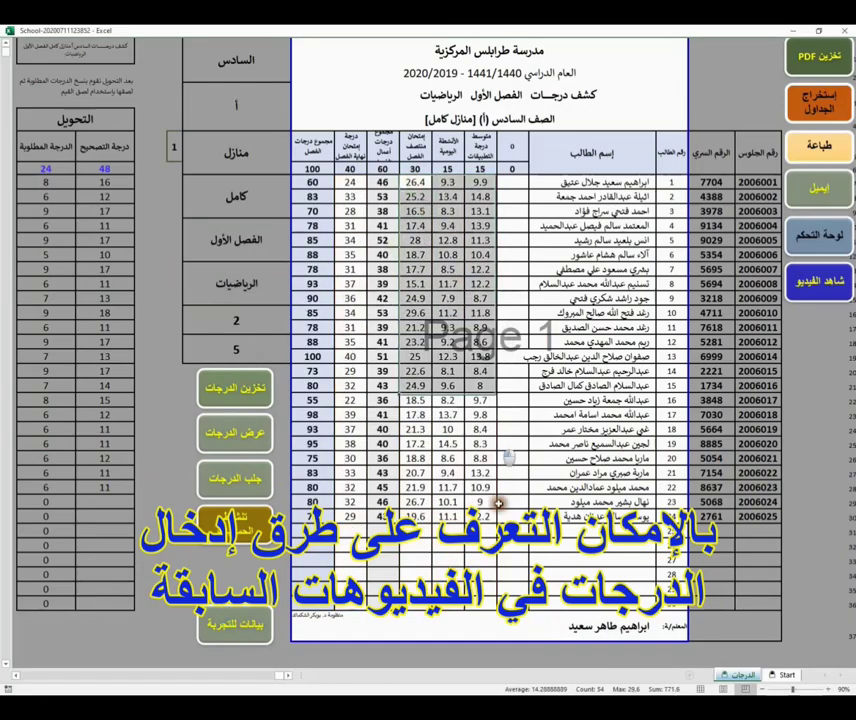
{"action": "left_click", "coordinate": [230, 247]}
{"action": "left_click", "coordinate": [258, 240]}
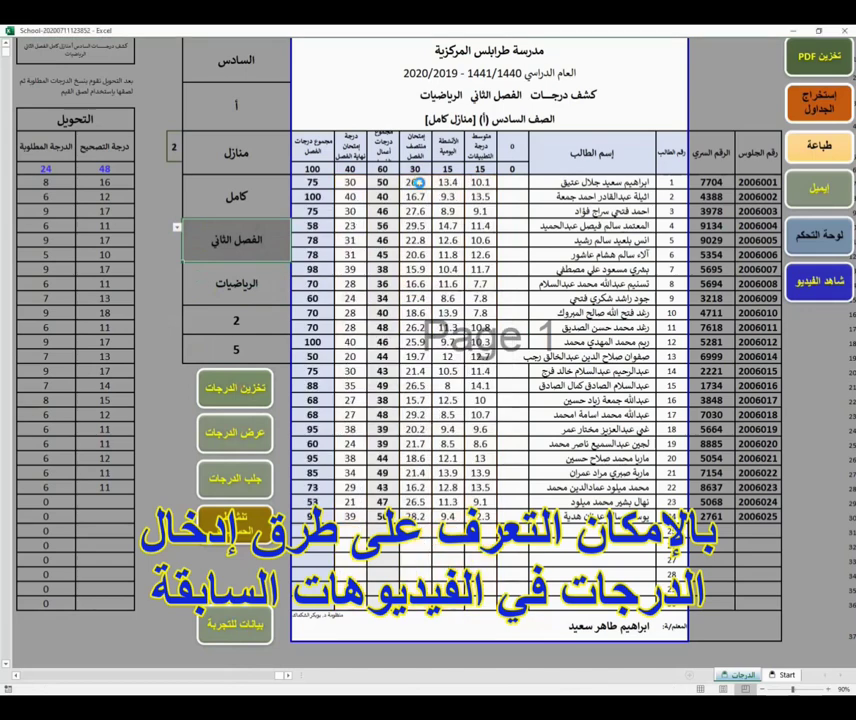
{"action": "left_click", "coordinate": [220, 388]}
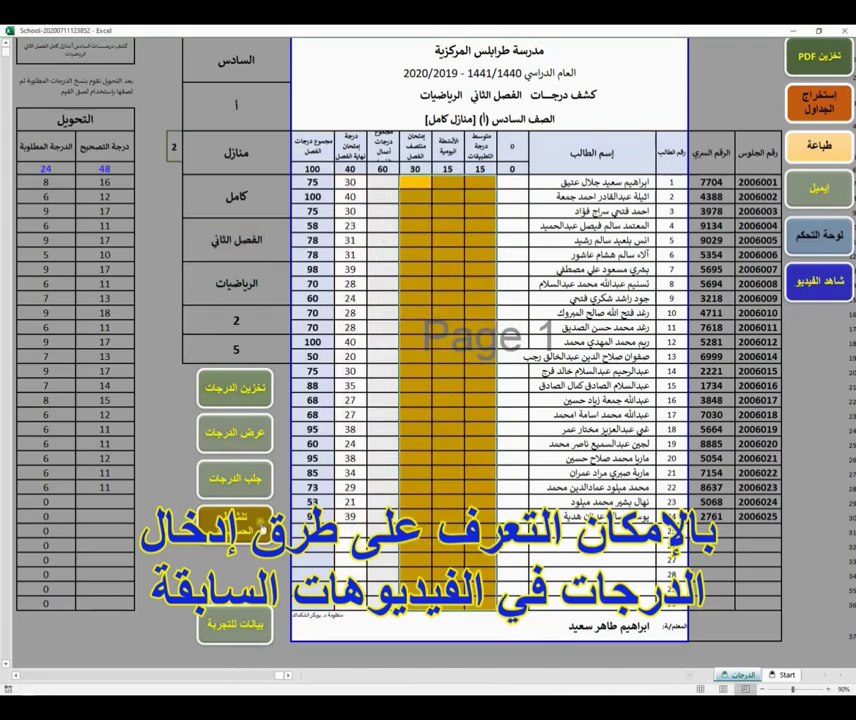
{"action": "left_click", "coordinate": [179, 272]}
{"action": "left_click", "coordinate": [268, 290]}
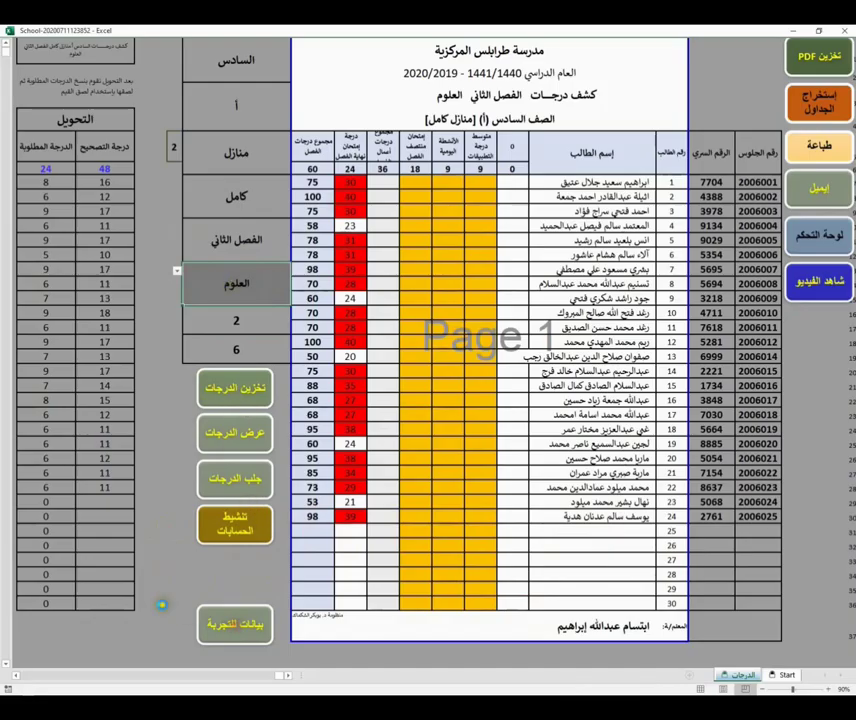
Load the second-term science grades, then clear the three grade columns for rows 1–24.
{"action": "left_click", "coordinate": [240, 388]}
{"action": "left_click_drag", "start_coordinate": [414, 183], "coordinate": [480, 516]}
{"action": "key", "text": "Delete"}
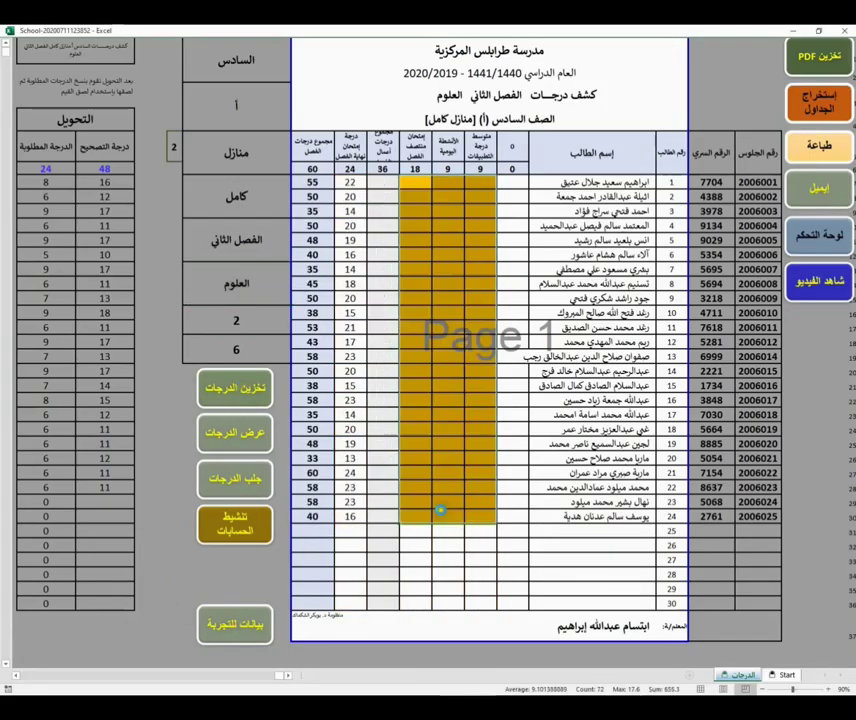
Switch to the first term and fill the science grades with sample data.
{"action": "left_click", "coordinate": [226, 241]}
{"action": "left_click", "coordinate": [177, 228]}
{"action": "left_click", "coordinate": [255, 278]}
{"action": "left_click", "coordinate": [235, 433]}
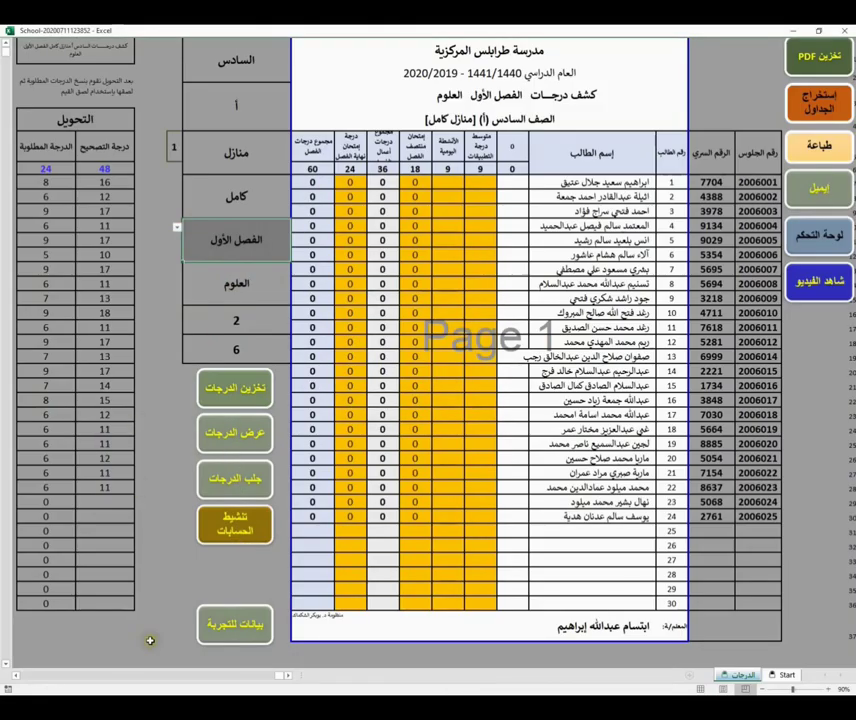
{"action": "left_click", "coordinate": [260, 398]}
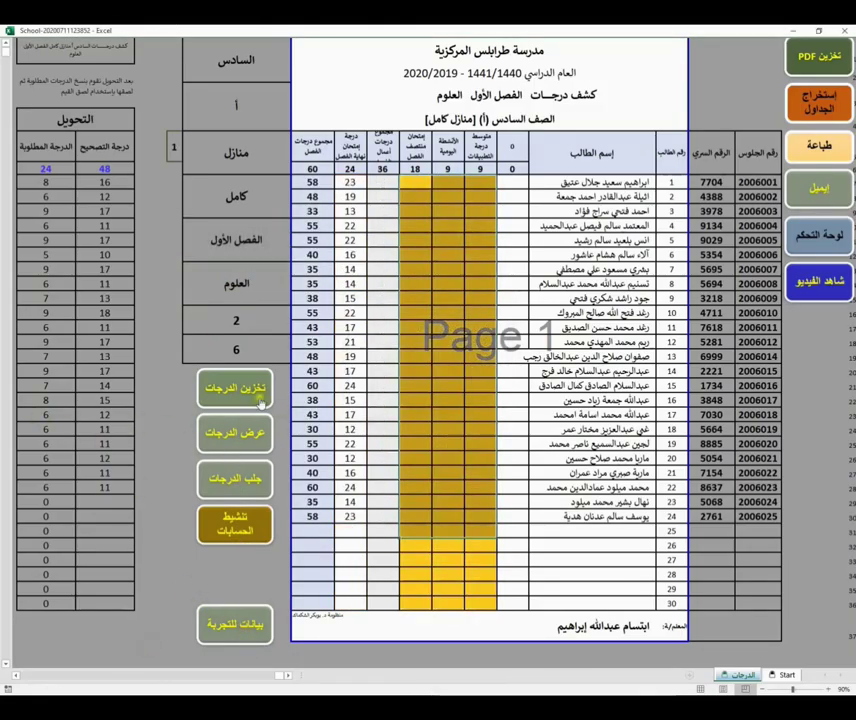
Switch the subject to social studies and fill its grades with sample data.
{"action": "left_click", "coordinate": [236, 283]}
{"action": "left_click", "coordinate": [177, 270]}
{"action": "left_click", "coordinate": [286, 287]}
{"action": "left_click", "coordinate": [235, 495]}
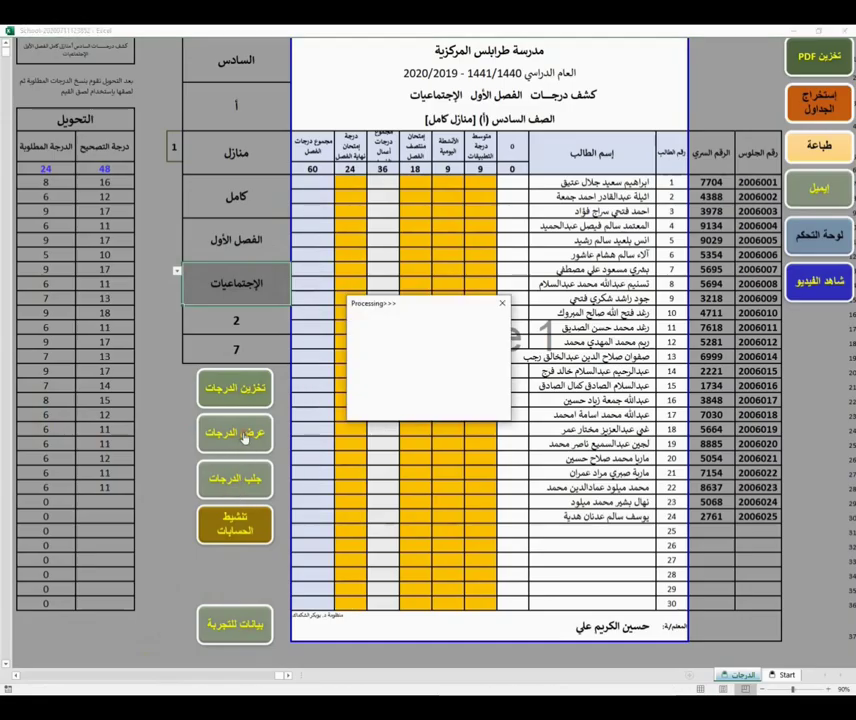
{"action": "left_click", "coordinate": [233, 622]}
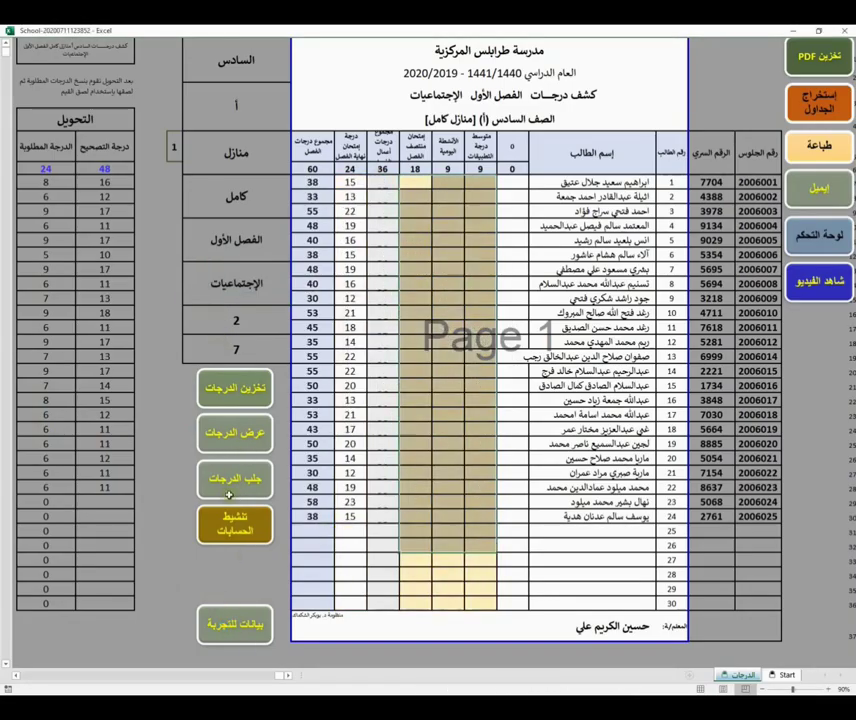
Switch to the second term and display the social studies grades.
{"action": "left_click", "coordinate": [236, 240]}
{"action": "left_click", "coordinate": [180, 244]}
{"action": "left_click", "coordinate": [284, 266]}
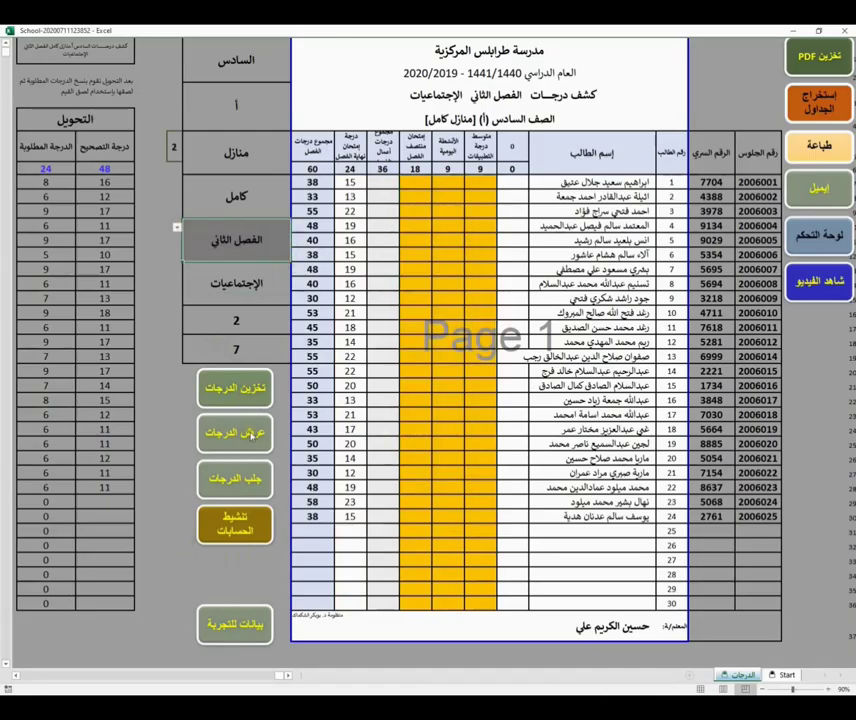
{"action": "left_click", "coordinate": [251, 434]}
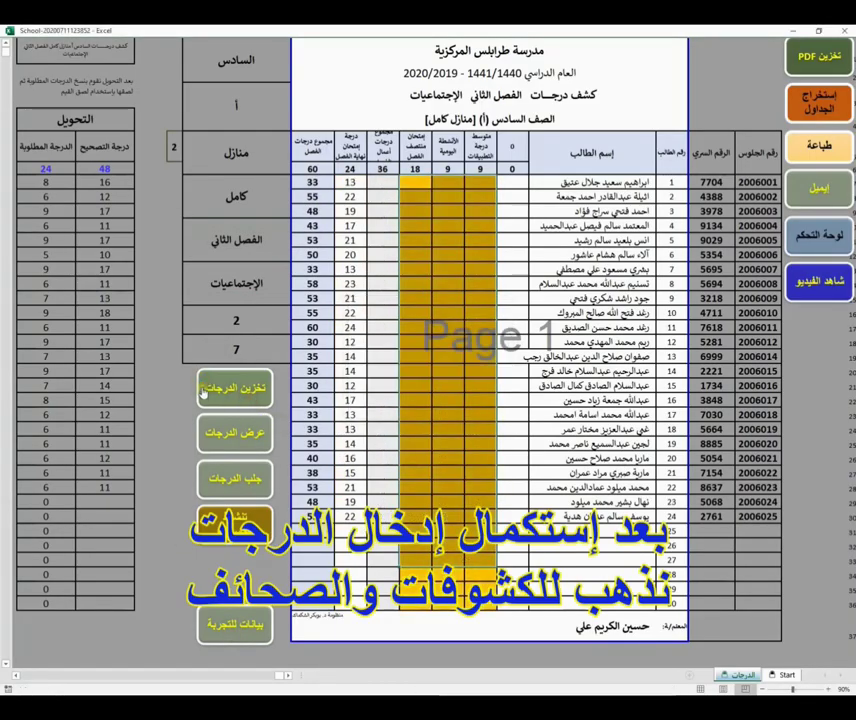
Return to the first term, then open the class reports page from the control panel.
{"action": "left_click", "coordinate": [236, 240]}
{"action": "left_click", "coordinate": [178, 228]}
{"action": "left_click", "coordinate": [232, 256]}
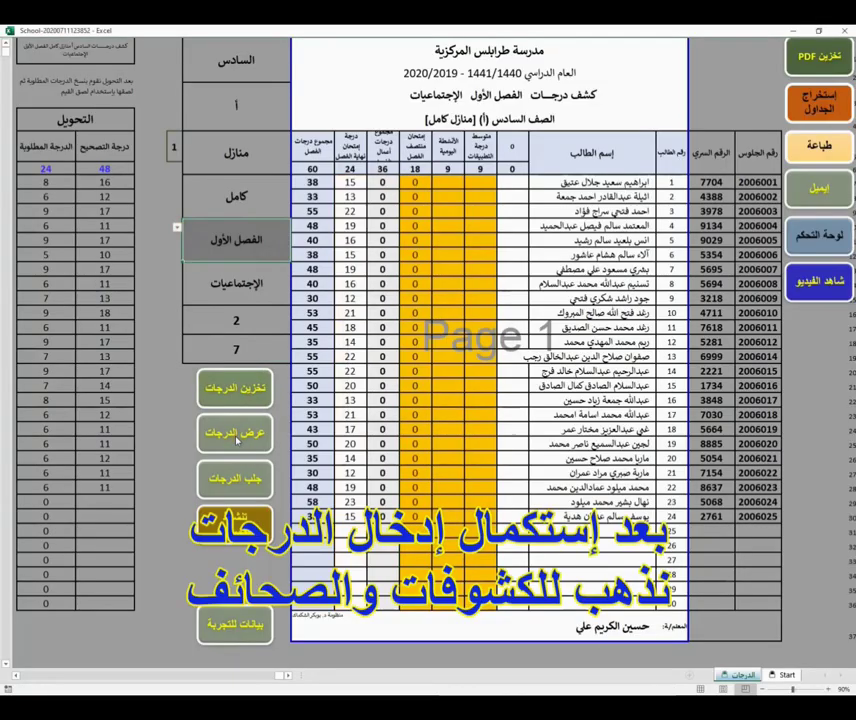
{"action": "left_click", "coordinate": [819, 234]}
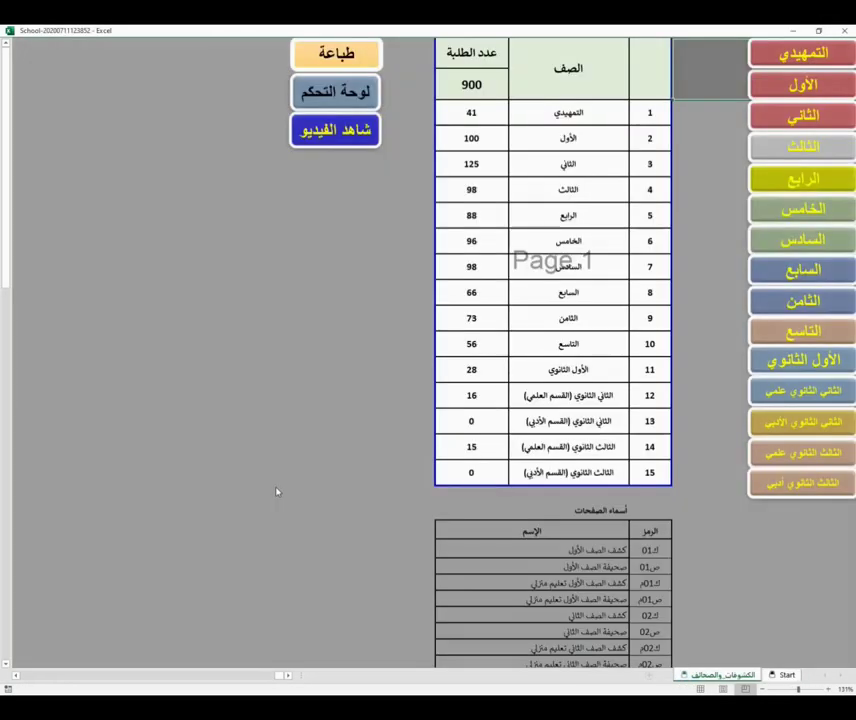
{"action": "left_click", "coordinate": [793, 240]}
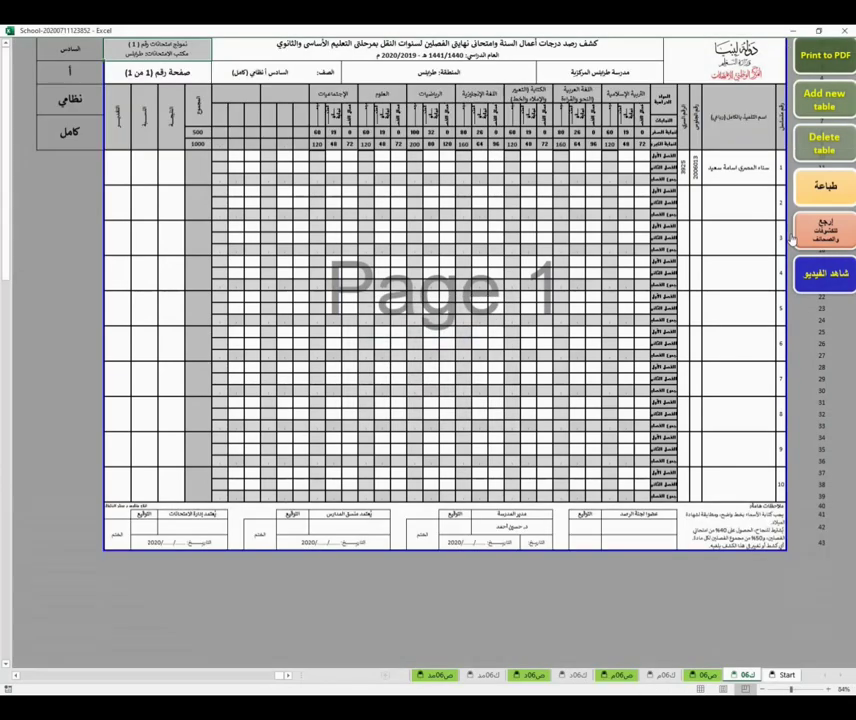
Open the sixth-grade final results report and add a committee member to the signature block.
{"action": "left_click", "coordinate": [603, 678]}
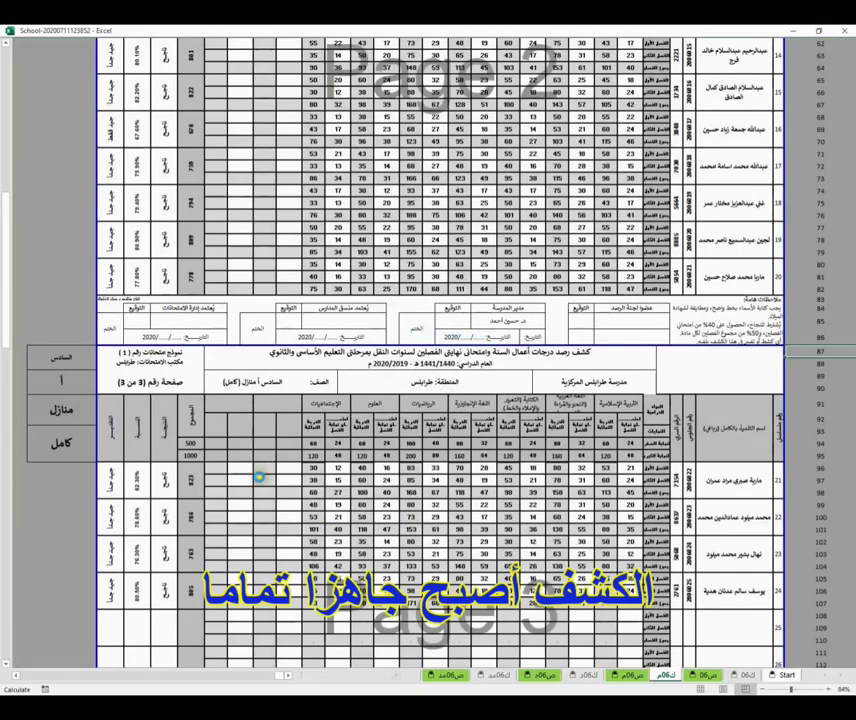
{"action": "scroll", "coordinate": [259, 470], "scroll_direction": "up", "scroll_amount": 10}
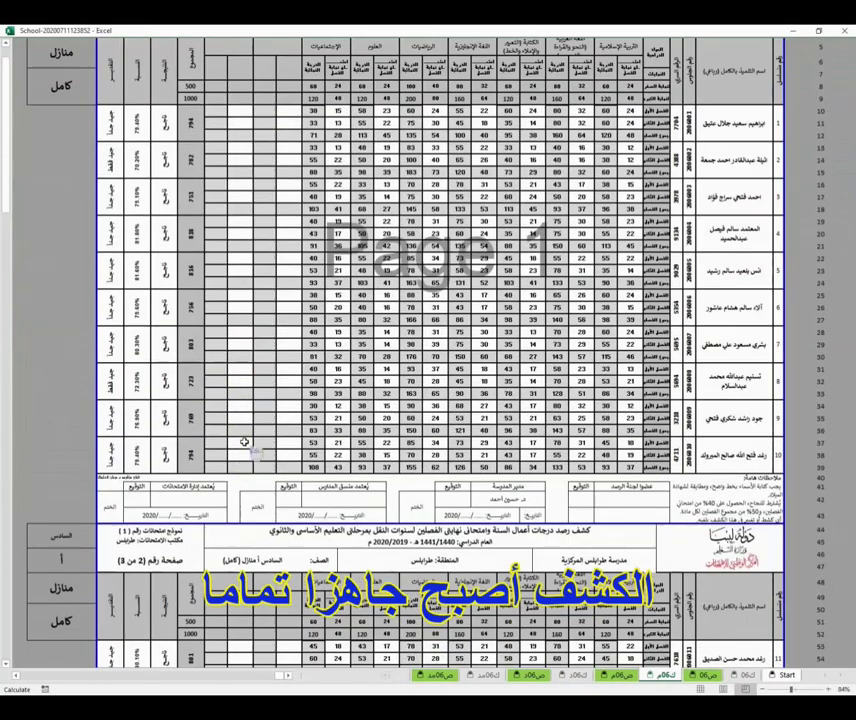
{"action": "left_click", "coordinate": [590, 550]}
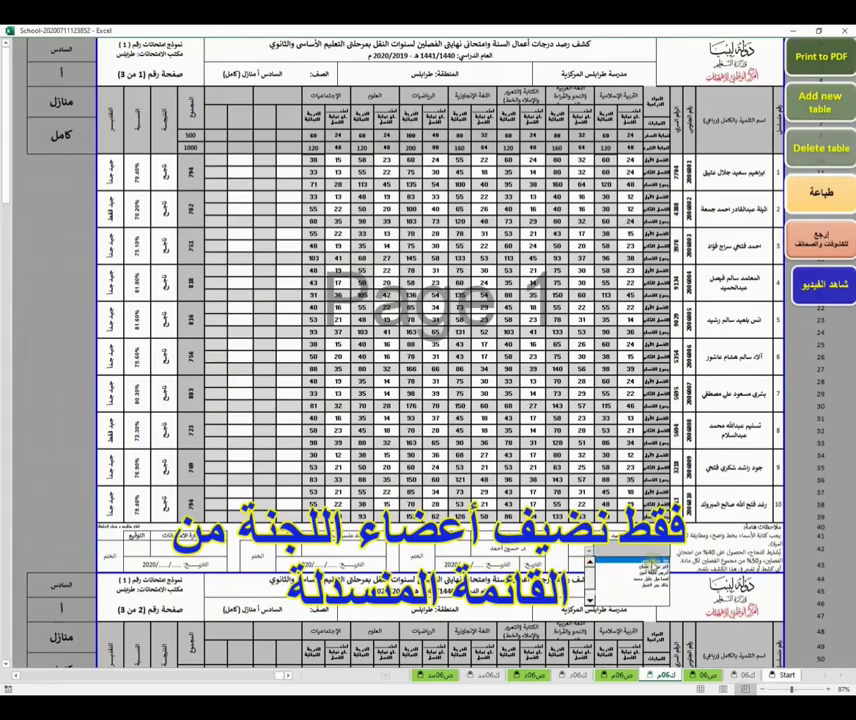
{"action": "left_click", "coordinate": [660, 598]}
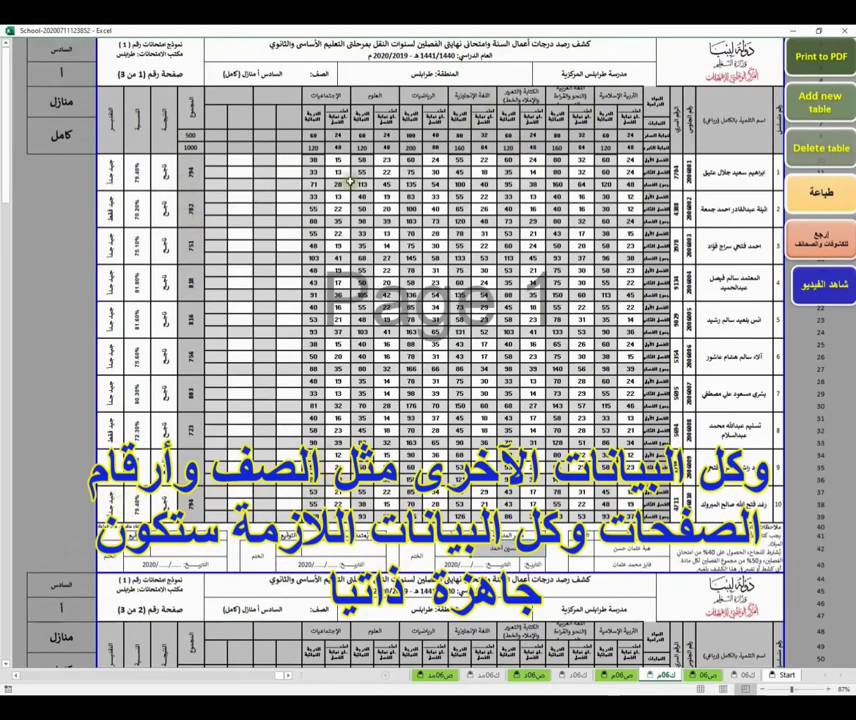
Scroll through the report to review it, then go to the student grade cards.
{"action": "scroll", "coordinate": [350, 220], "scroll_direction": "down", "scroll_amount": 1}
{"action": "scroll", "coordinate": [365, 300], "scroll_direction": "down", "scroll_amount": 5}
{"action": "scroll", "coordinate": [380, 385], "scroll_direction": "down", "scroll_amount": 9}
{"action": "scroll", "coordinate": [380, 360], "scroll_direction": "down", "scroll_amount": 9}
{"action": "scroll", "coordinate": [400, 375], "scroll_direction": "up", "scroll_amount": 1}
{"action": "scroll", "coordinate": [440, 390], "scroll_direction": "up", "scroll_amount": 15}
{"action": "scroll", "coordinate": [490, 412], "scroll_direction": "down", "scroll_amount": 13}
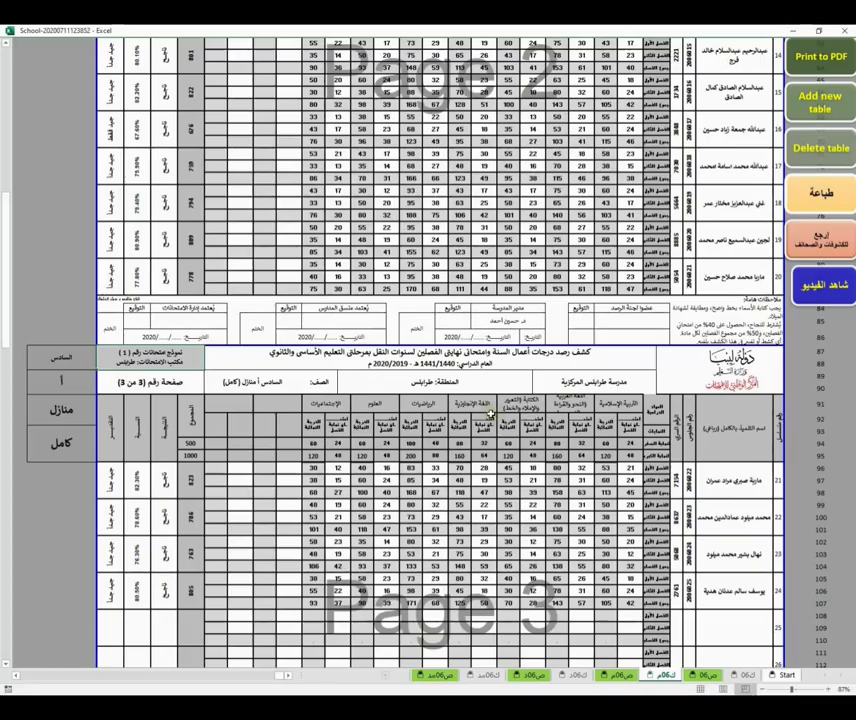
{"action": "scroll", "coordinate": [550, 405], "scroll_direction": "up", "scroll_amount": 1}
{"action": "scroll", "coordinate": [530, 395], "scroll_direction": "up", "scroll_amount": 7}
{"action": "scroll", "coordinate": [510, 385], "scroll_direction": "up", "scroll_amount": 11}
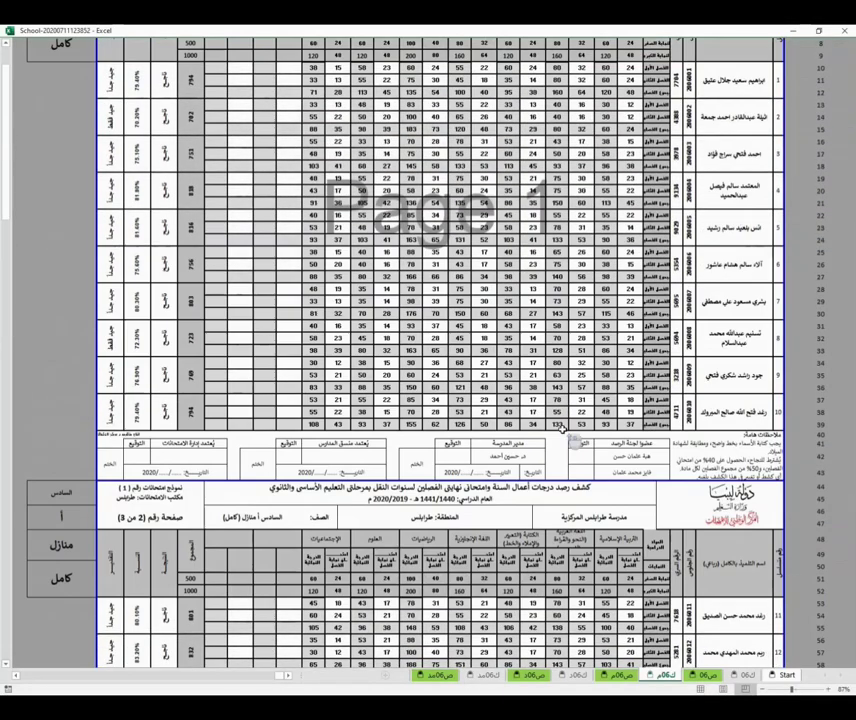
{"action": "scroll", "coordinate": [498, 374], "scroll_direction": "up", "scroll_amount": 3}
{"action": "left_click", "coordinate": [616, 675]}
Export the student grade cards as PDFs, then pick one saved card in the Certificate folder.
{"action": "left_click", "coordinate": [430, 58]}
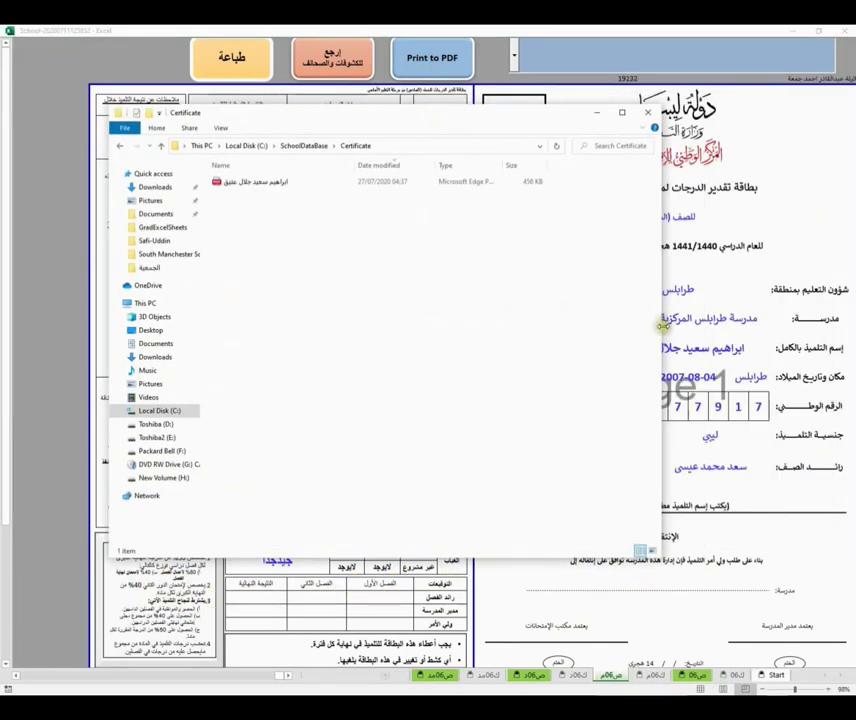
{"action": "left_click_drag", "start_coordinate": [660, 325], "coordinate": [436, 325]}
{"action": "mouse_move", "coordinate": [250, 113]}
{"action": "left_mouse_down"}
{"action": "mouse_move", "coordinate": [166, 220]}
{"action": "mouse_move", "coordinate": [170, 428]}
{"action": "left_mouse_up"}
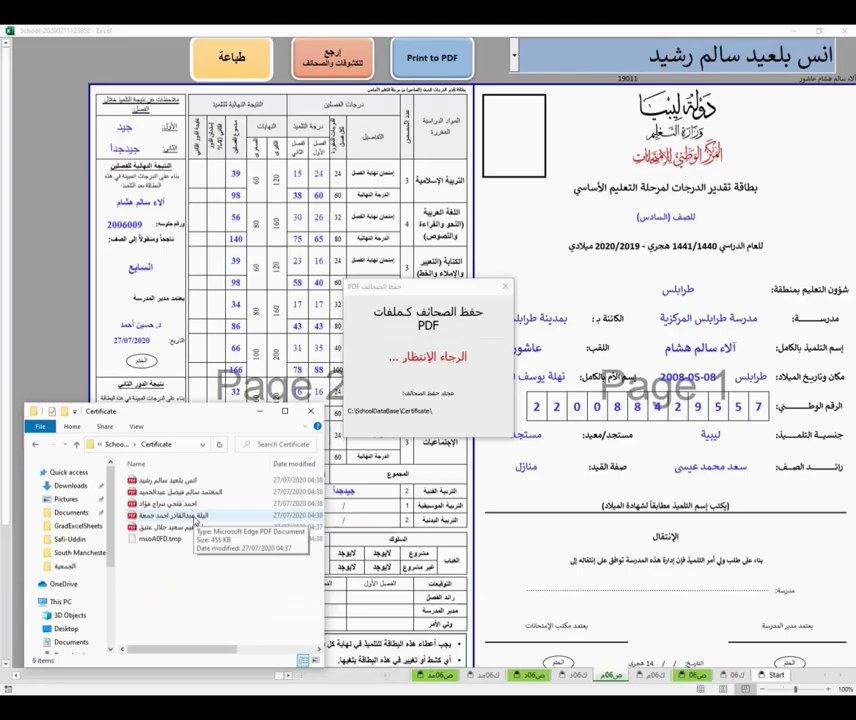
{"action": "left_click", "coordinate": [175, 493]}
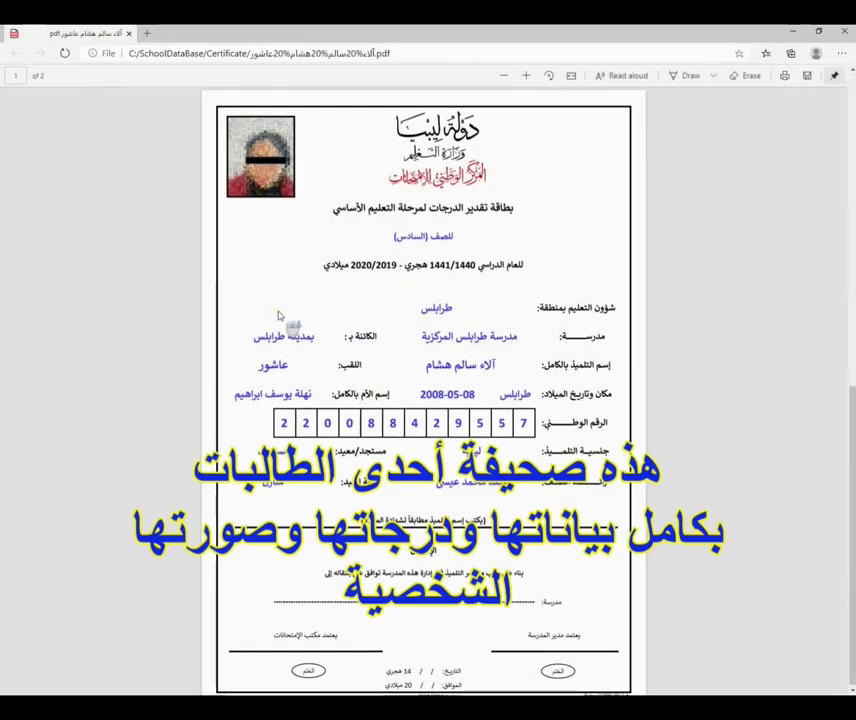
Open another student's certificate PDF in Edge, view its second page, then minimize Edge.
{"action": "scroll", "coordinate": [313, 348], "scroll_direction": "down", "scroll_amount": 6}
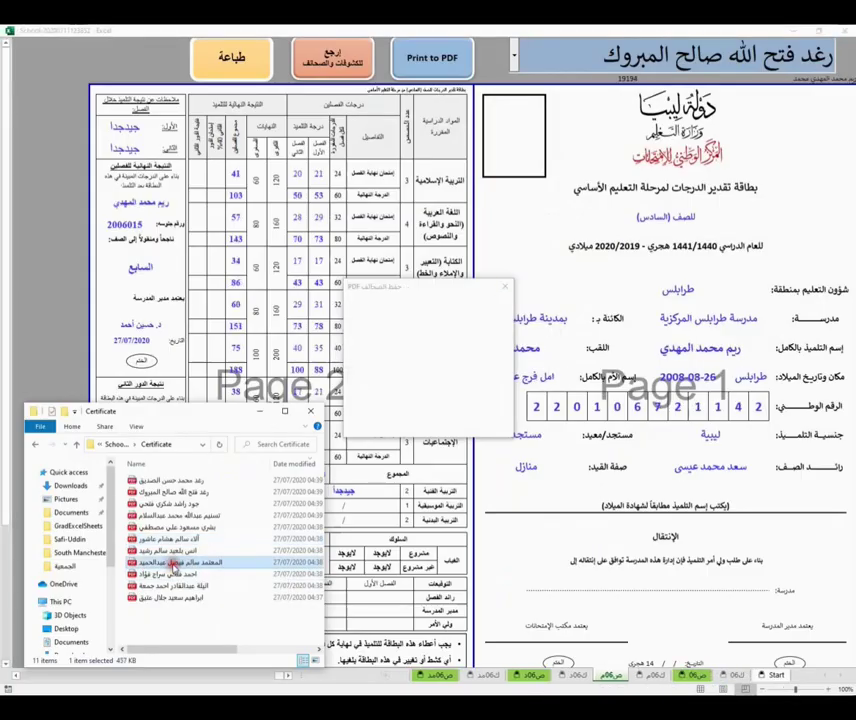
{"action": "double_click", "coordinate": [180, 563]}
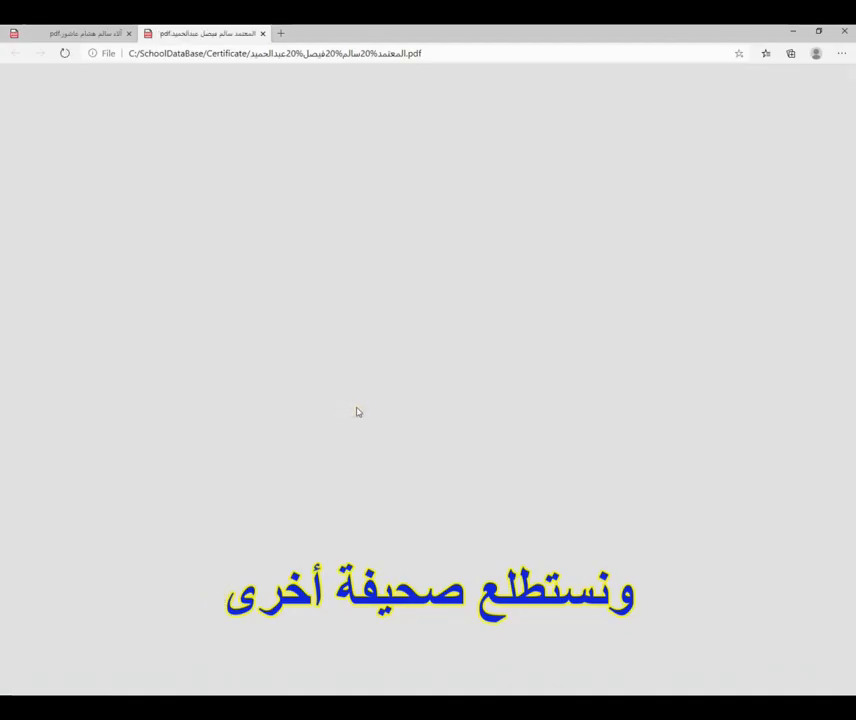
{"action": "scroll", "coordinate": [382, 502], "scroll_direction": "down", "scroll_amount": 10}
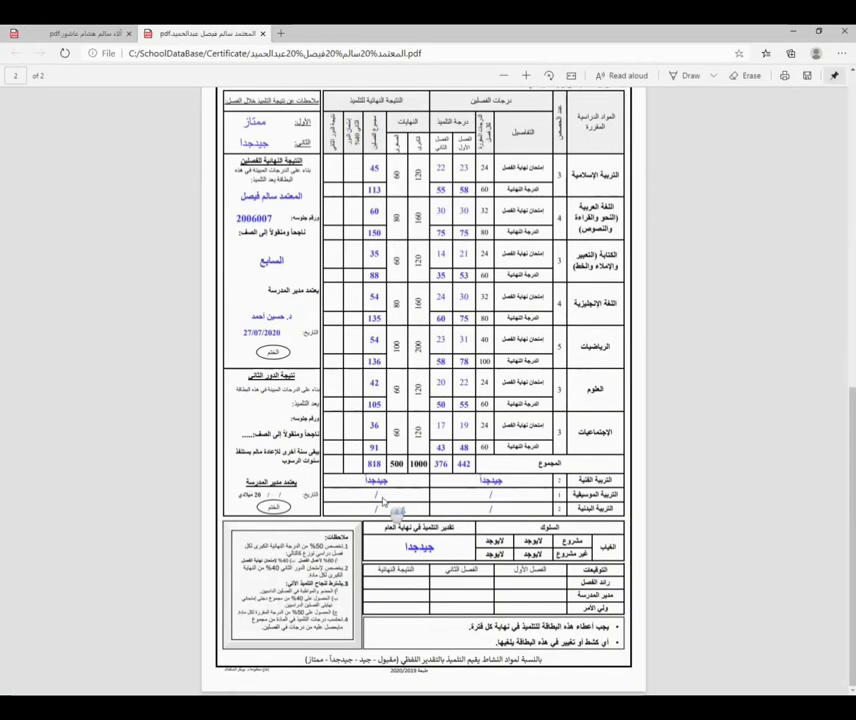
{"action": "left_click", "coordinate": [795, 33]}
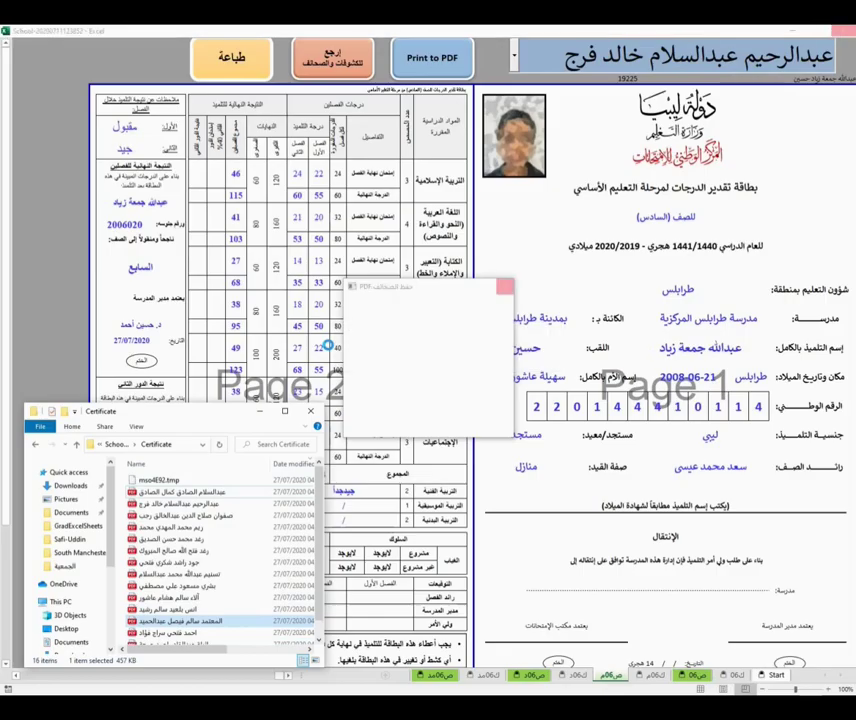
Enlarge and reposition the Certificate folder window to watch new report-card PDFs appear.
{"action": "left_click_drag", "start_coordinate": [150, 406], "coordinate": [150, 147]}
{"action": "left_click", "coordinate": [218, 479]}
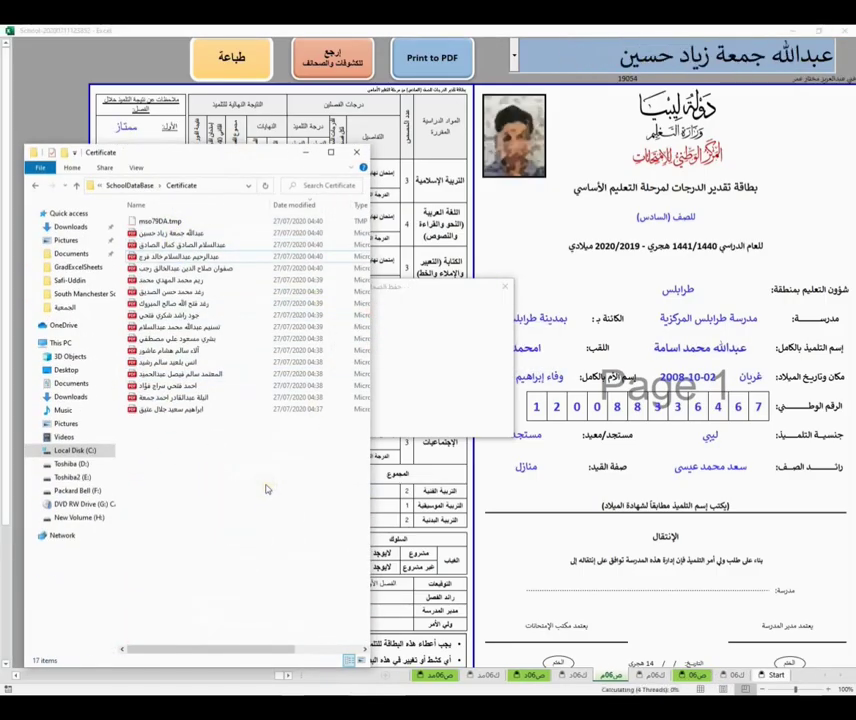
{"action": "left_click_drag", "start_coordinate": [255, 158], "coordinate": [130, 189]}
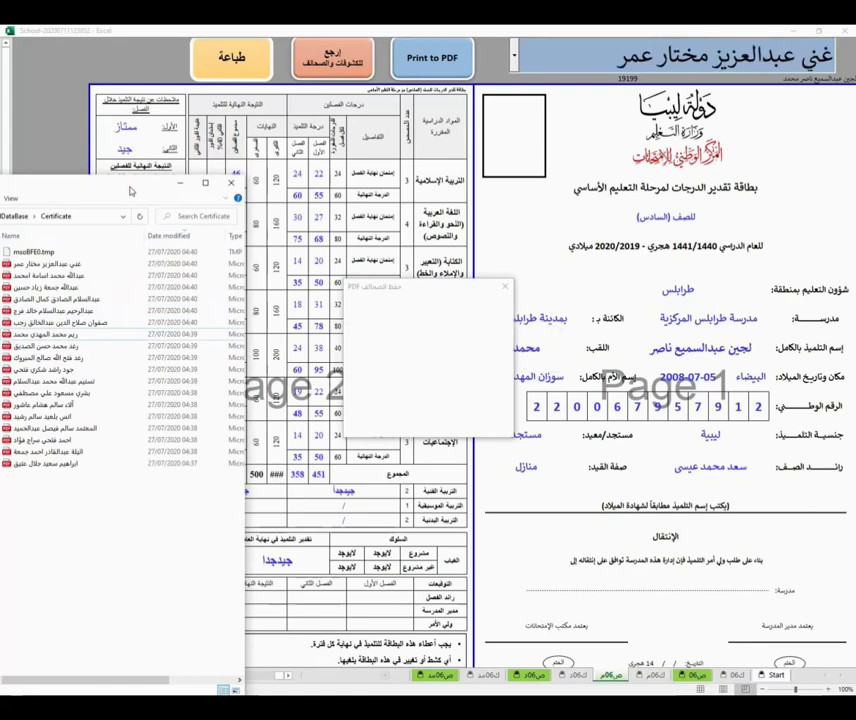
{"action": "mouse_move", "coordinate": [71, 183]}
{"action": "left_mouse_down"}
{"action": "mouse_move", "coordinate": [184, 163]}
{"action": "mouse_move", "coordinate": [186, 150]}
{"action": "left_mouse_up"}
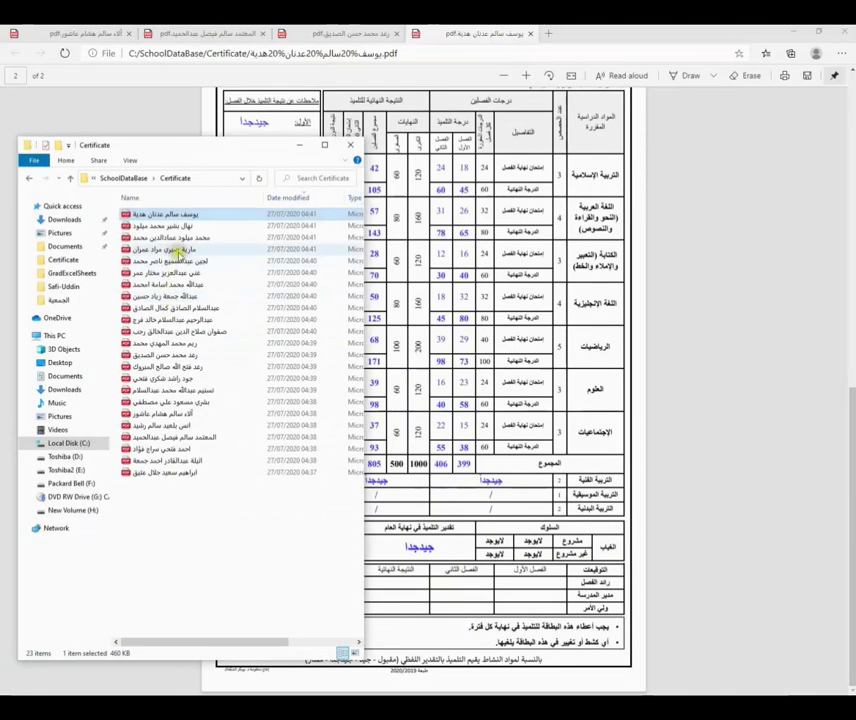
Open the newest student's certificate PDF, scroll its pages, and close the duplicate tab.
{"action": "double_click", "coordinate": [177, 250]}
{"action": "scroll", "coordinate": [310, 476], "scroll_direction": "down", "scroll_amount": 5}
{"action": "scroll", "coordinate": [307, 475], "scroll_direction": "down", "scroll_amount": 3}
{"action": "scroll", "coordinate": [307, 475], "scroll_direction": "up", "scroll_amount": 9}
{"action": "scroll", "coordinate": [307, 475], "scroll_direction": "down", "scroll_amount": 9}
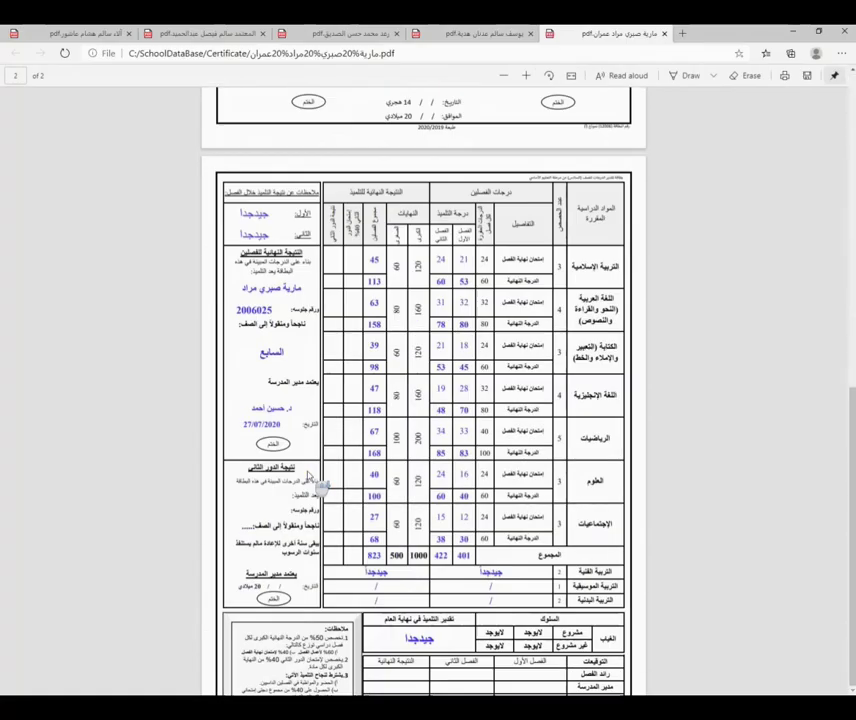
{"action": "scroll", "coordinate": [308, 476], "scroll_direction": "down", "scroll_amount": 2}
{"action": "scroll", "coordinate": [594, 258], "scroll_direction": "up", "scroll_amount": 10}
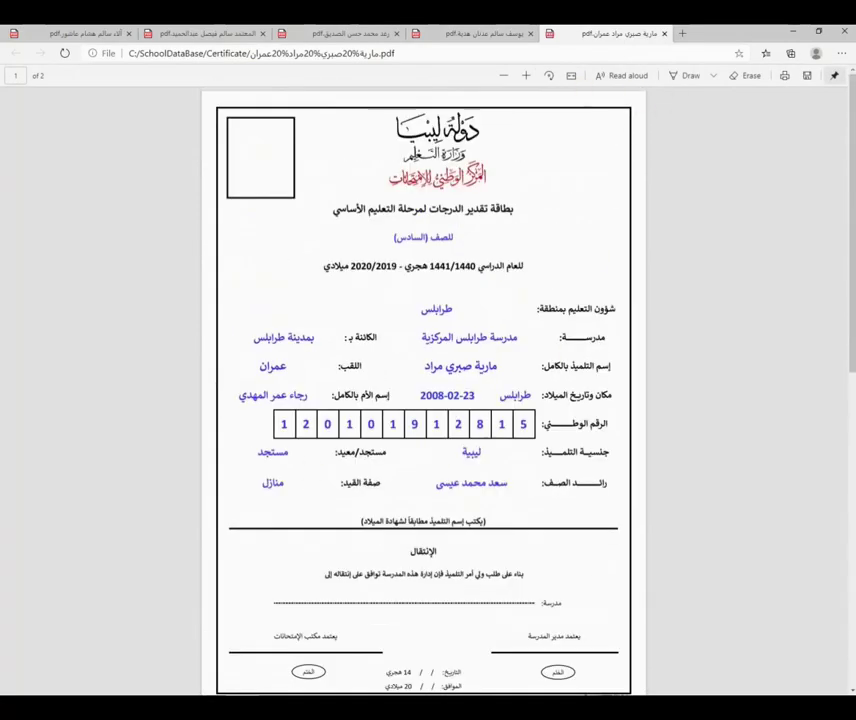
{"action": "key", "text": "alt+Tab"}
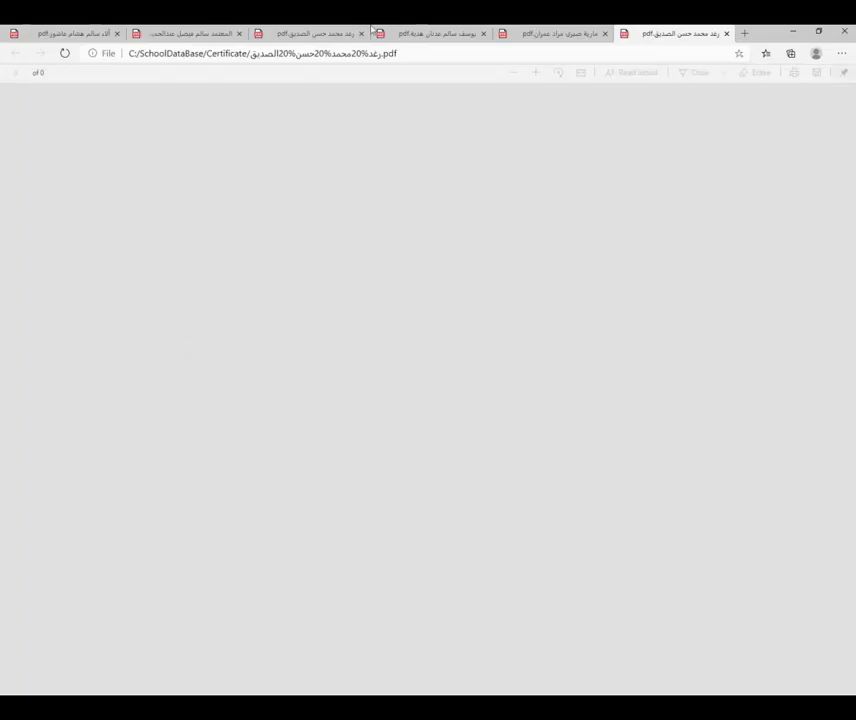
{"action": "key", "text": "ctrl+w"}
{"action": "key", "text": "alt+Tab"}
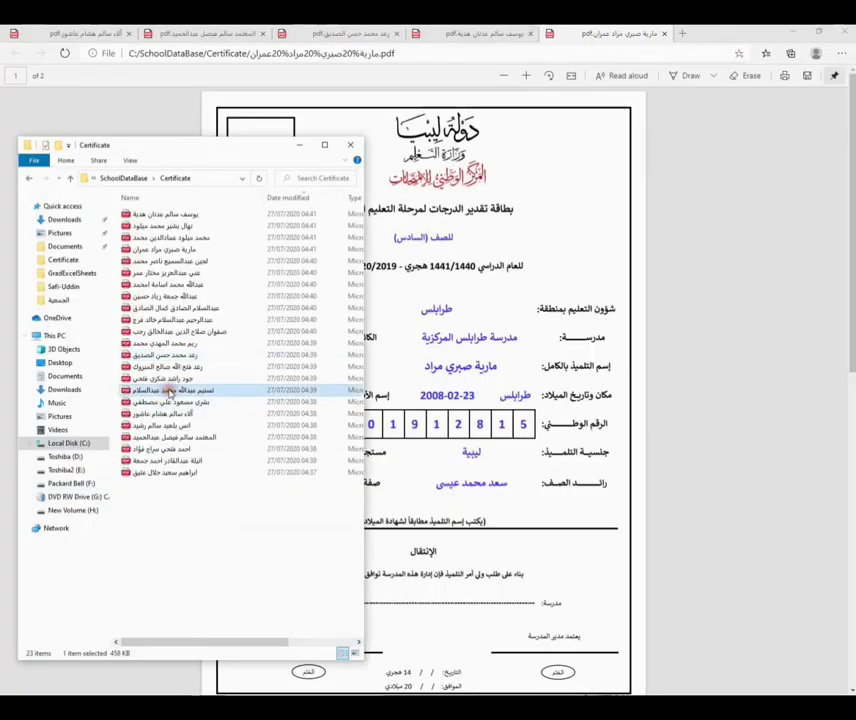
Open three more students' certificate PDFs in Edge tabs and scroll through the last one.
{"action": "double_click", "coordinate": [168, 390]}
{"action": "key", "text": "alt+Tab"}
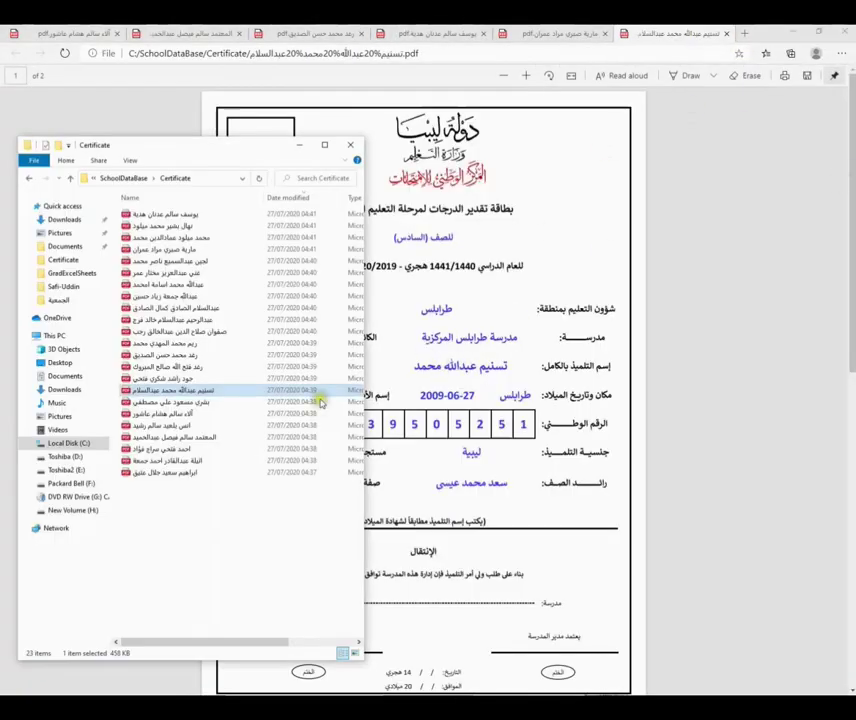
{"action": "double_click", "coordinate": [185, 480]}
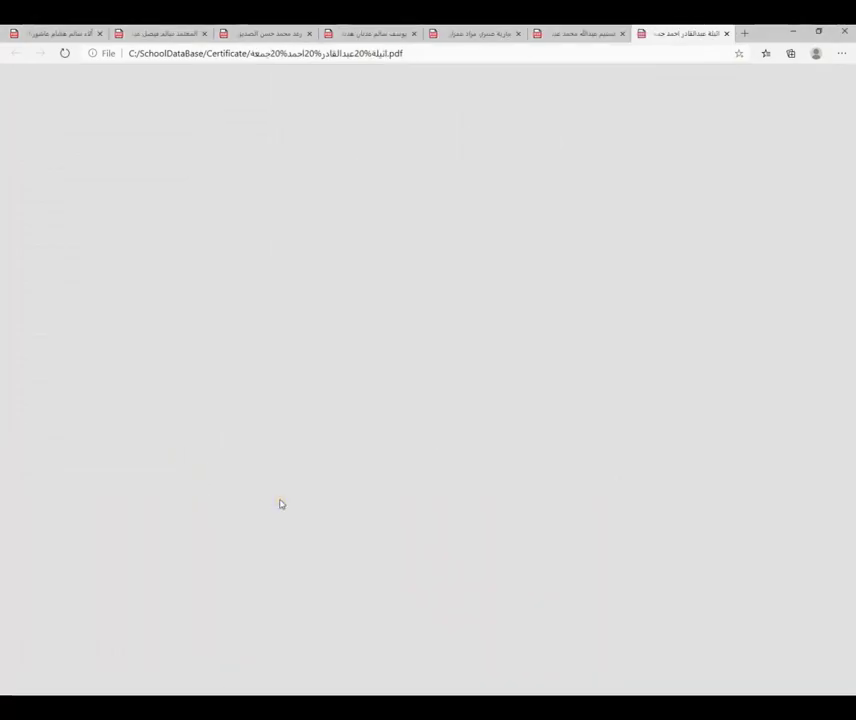
{"action": "key", "text": "alt+Tab"}
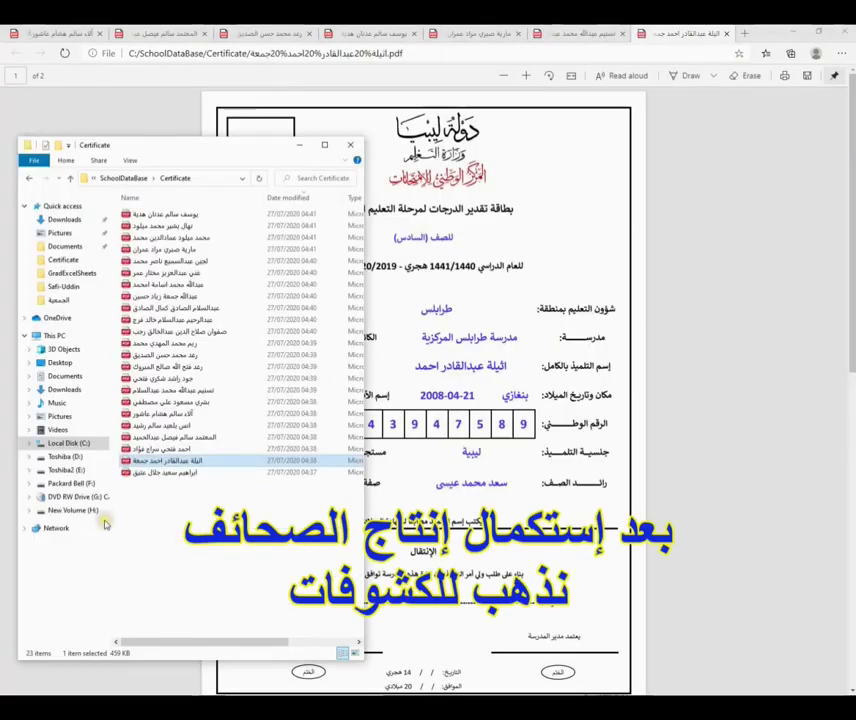
{"action": "double_click", "coordinate": [176, 413]}
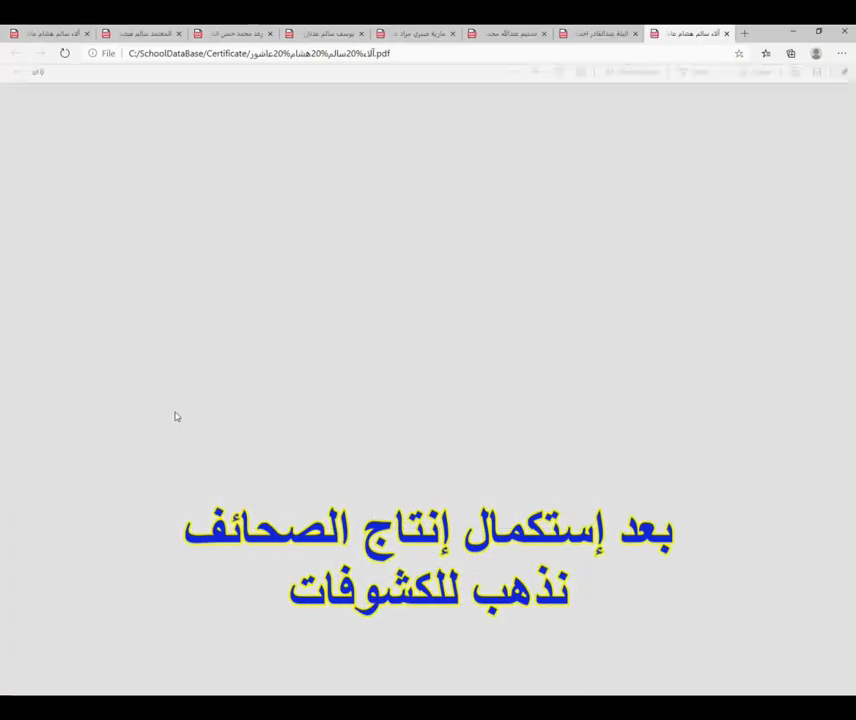
{"action": "scroll", "coordinate": [351, 432], "scroll_direction": "down", "scroll_amount": 10}
{"action": "scroll", "coordinate": [351, 432], "scroll_direction": "up", "scroll_amount": 1}
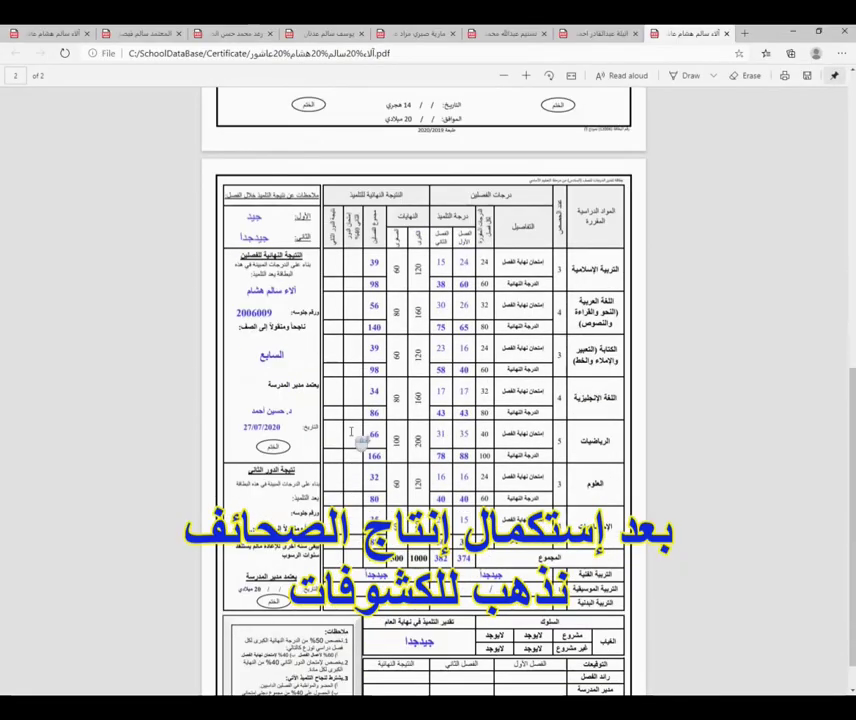
{"action": "scroll", "coordinate": [351, 432], "scroll_direction": "down", "scroll_amount": 2}
{"action": "scroll", "coordinate": [160, 434], "scroll_direction": "up", "scroll_amount": 10}
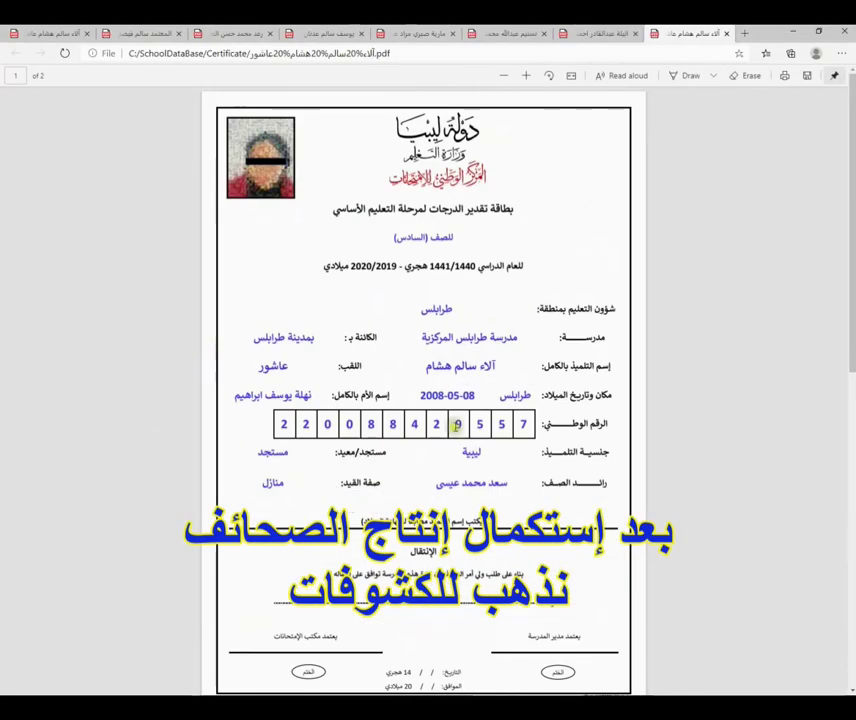
Go to Excel's class grade sheet, then open the first gradeTables PDF in Edge.
{"action": "key", "text": "alt+Tab"}
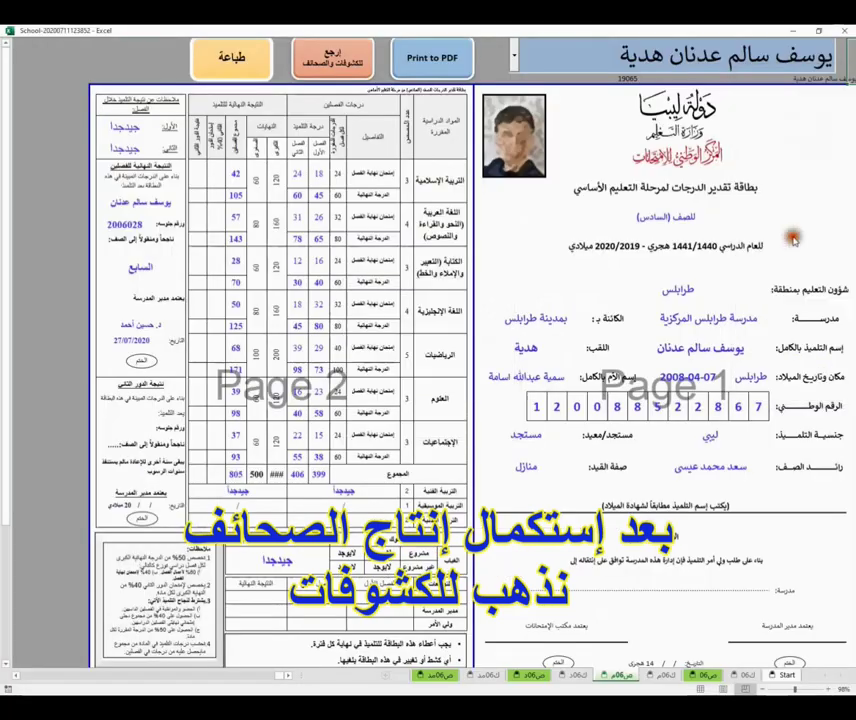
{"action": "left_click", "coordinate": [660, 674]}
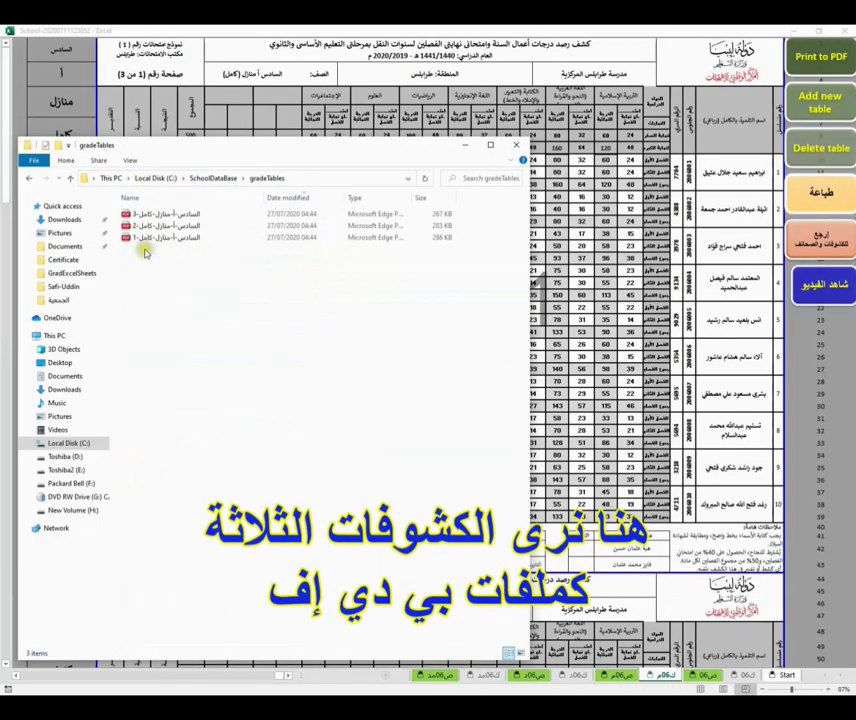
{"action": "double_click", "coordinate": [145, 238]}
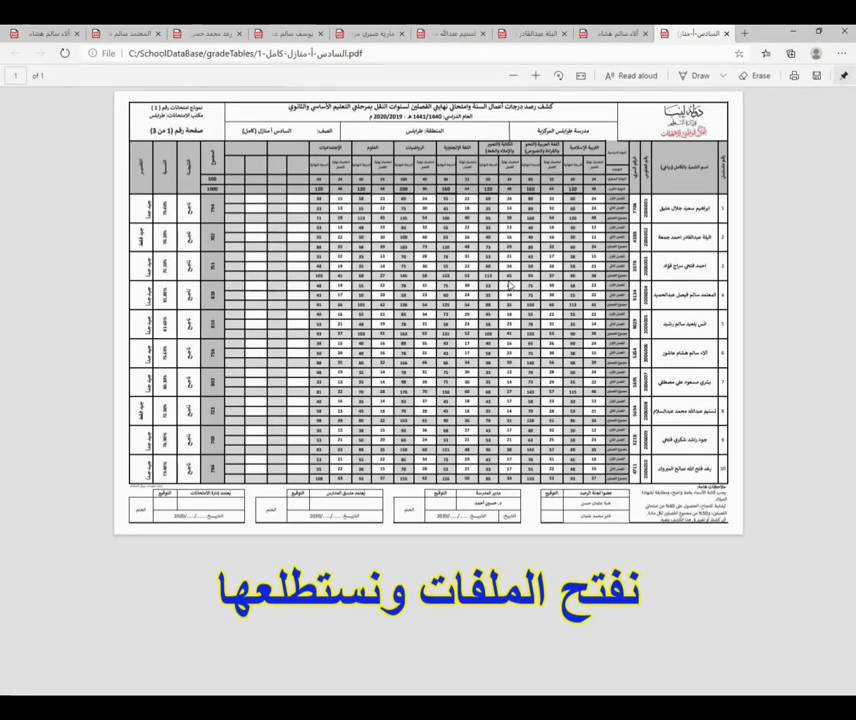
Zoom in four steps to read the grade table, then zoom back out until the page fits.
{"action": "left_click", "coordinate": [538, 76]}
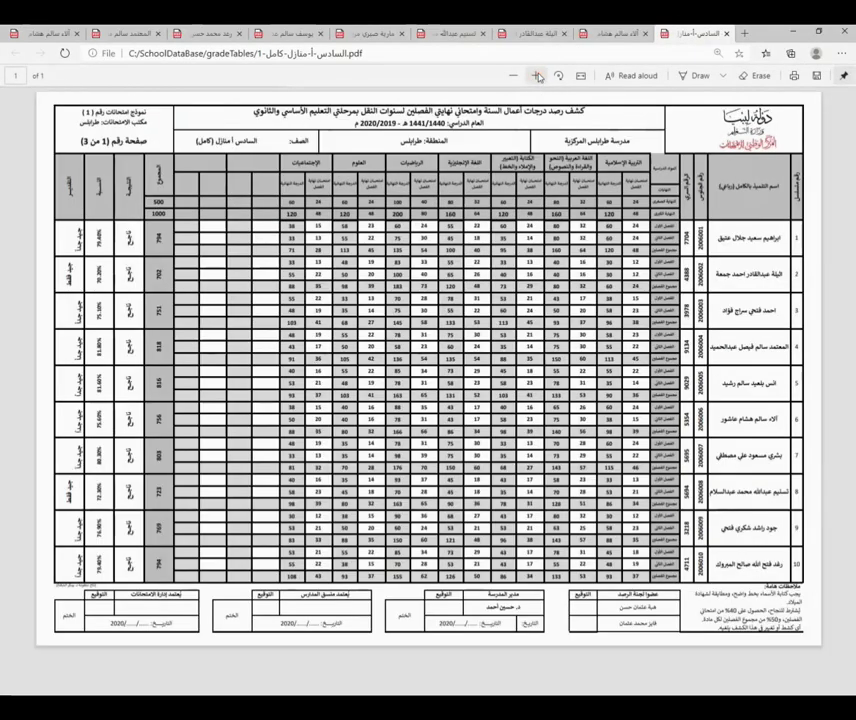
{"action": "left_click", "coordinate": [538, 76]}
{"action": "left_click", "coordinate": [538, 76]}
{"action": "left_click", "coordinate": [538, 76]}
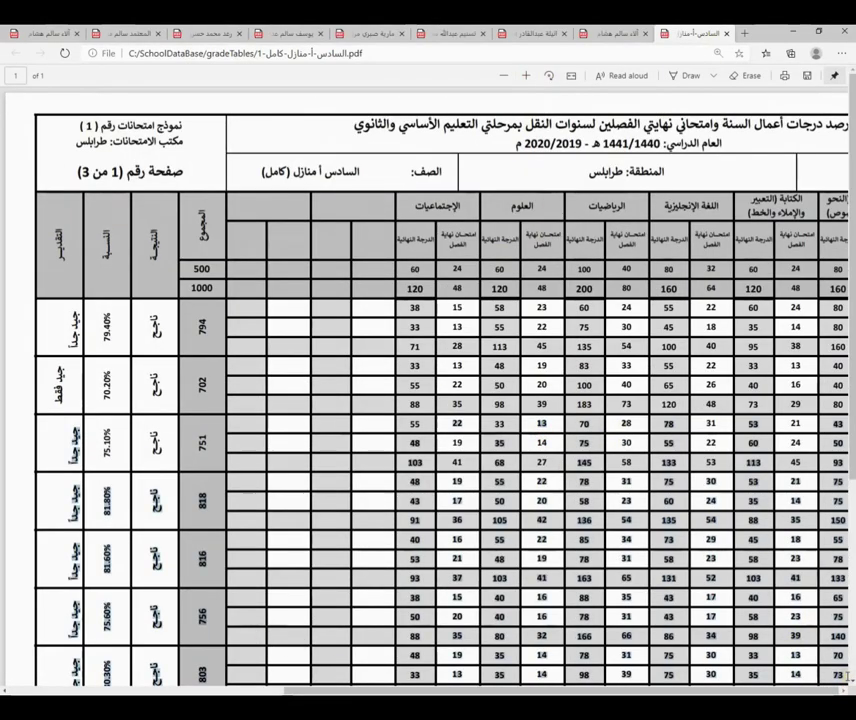
{"action": "scroll", "coordinate": [527, 505], "scroll_direction": "right", "scroll_amount": 5}
{"action": "scroll", "coordinate": [527, 505], "scroll_direction": "down", "scroll_amount": 10}
{"action": "left_click", "coordinate": [505, 77]}
{"action": "left_click", "coordinate": [505, 77]}
{"action": "left_click", "coordinate": [505, 77]}
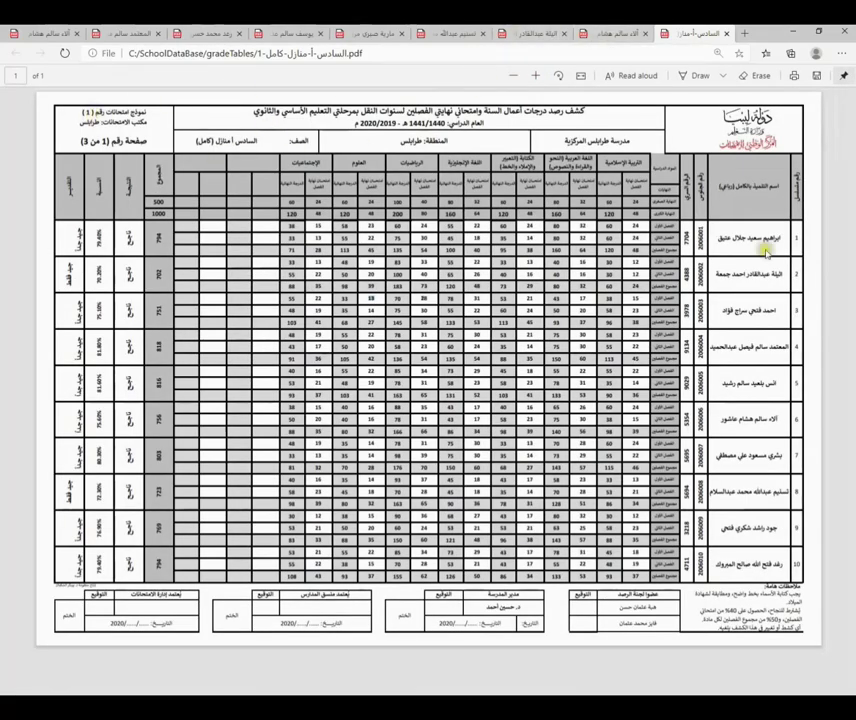
Open grade table PDFs 2 and 3 from the gradeTables folder.
{"action": "key", "text": "alt+Tab"}
{"action": "double_click", "coordinate": [157, 228]}
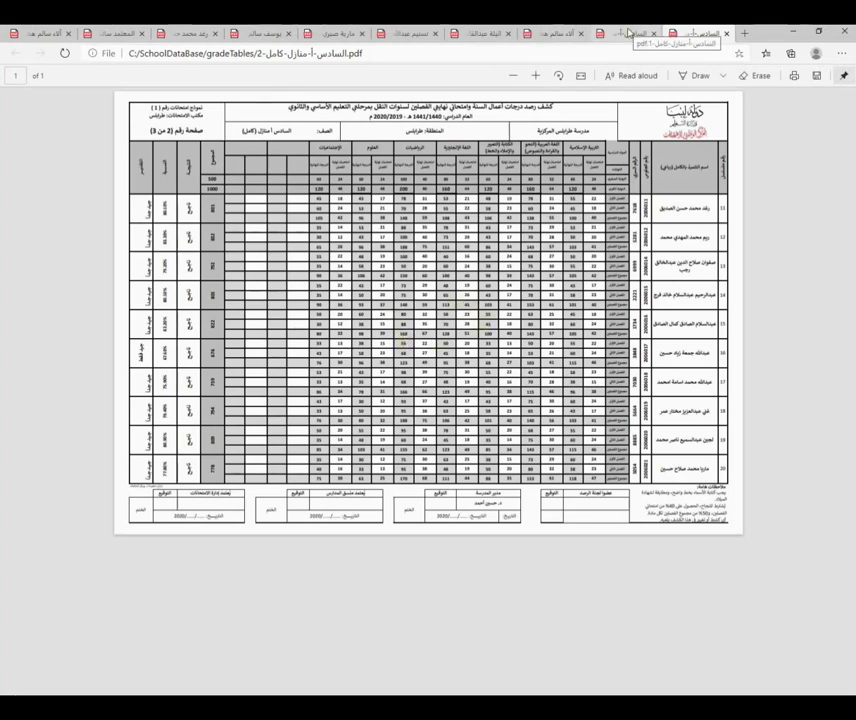
{"action": "mouse_move", "coordinate": [827, 140]}
{"action": "left_click", "coordinate": [800, 145]}
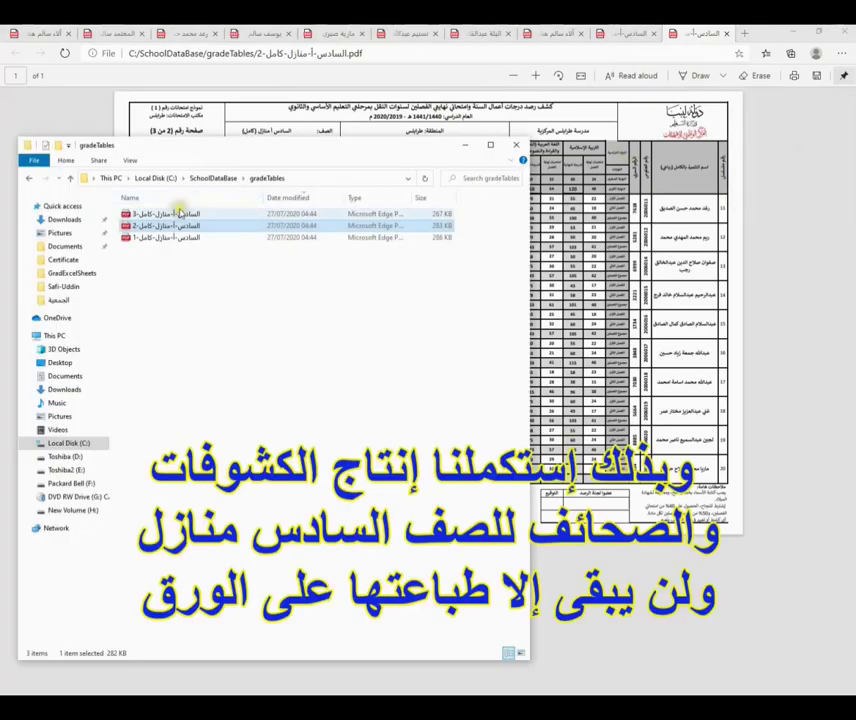
{"action": "double_click", "coordinate": [180, 213]}
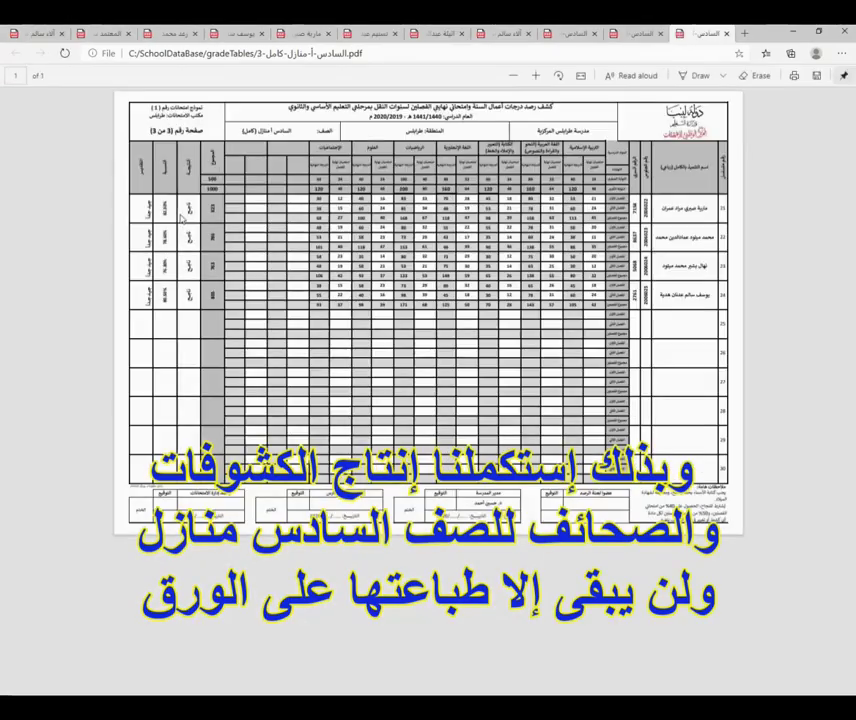